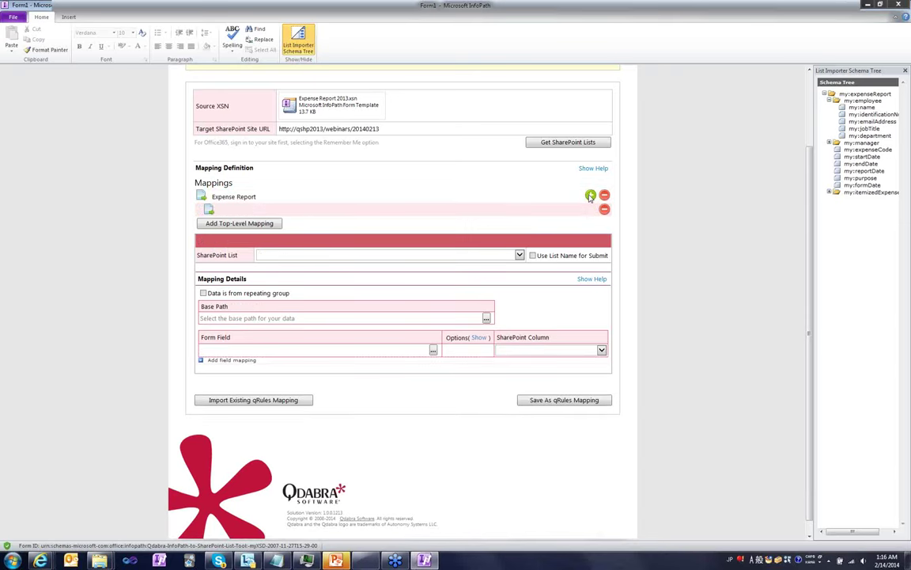
Assign the blank child mapping to the Expense Report Item list with base path my:expenseReport/my:itemizedExpenses/my:items/my:item.
left_click(340, 259)
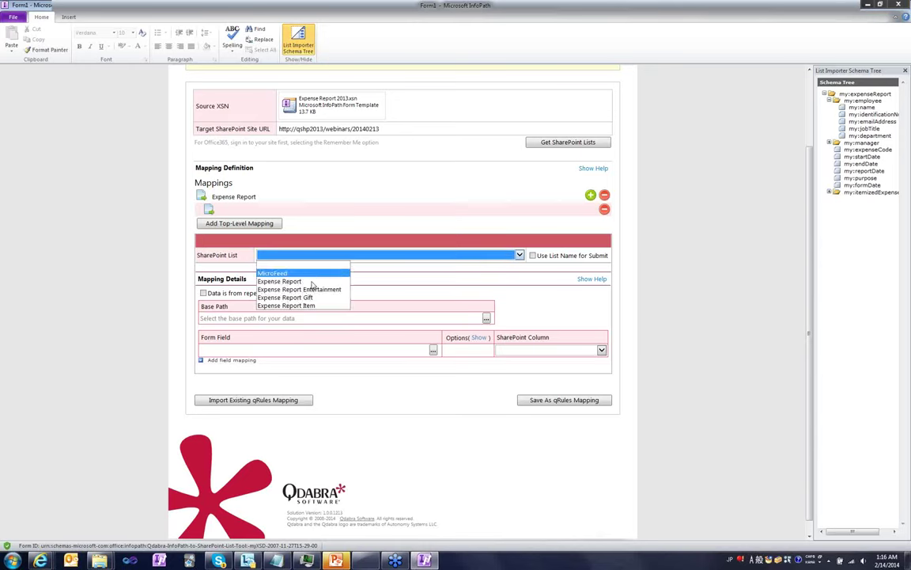
left_click(309, 306)
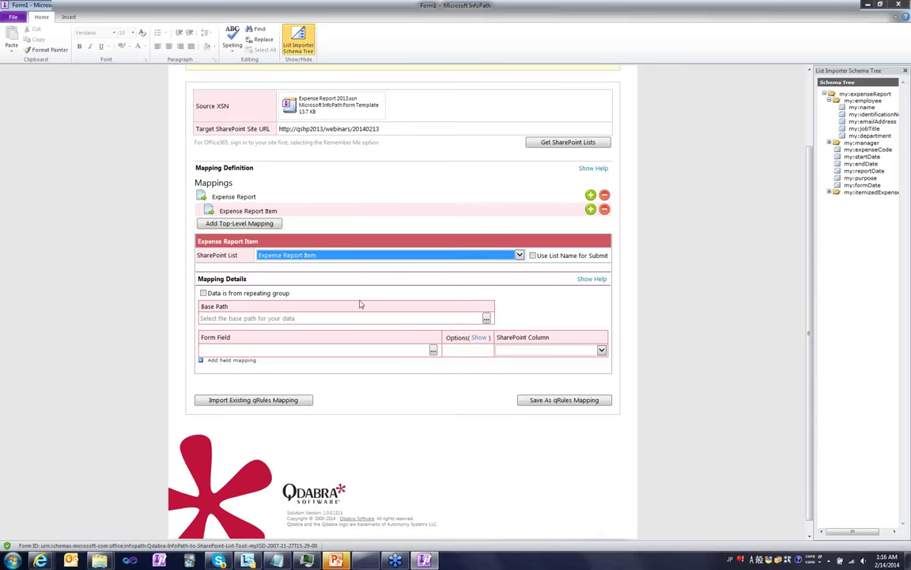
left_click(487, 317)
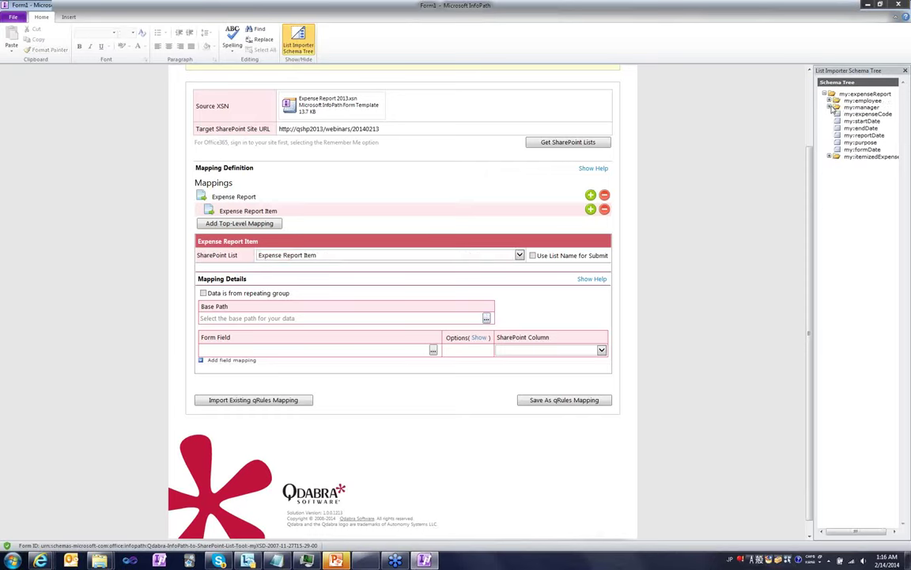
left_click(831, 157)
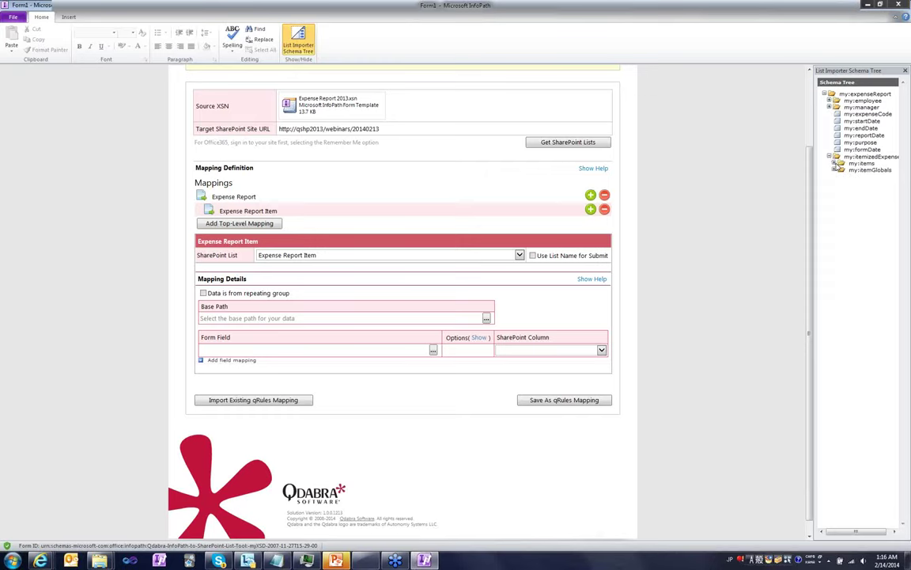
left_click(834, 164)
left_click(863, 170)
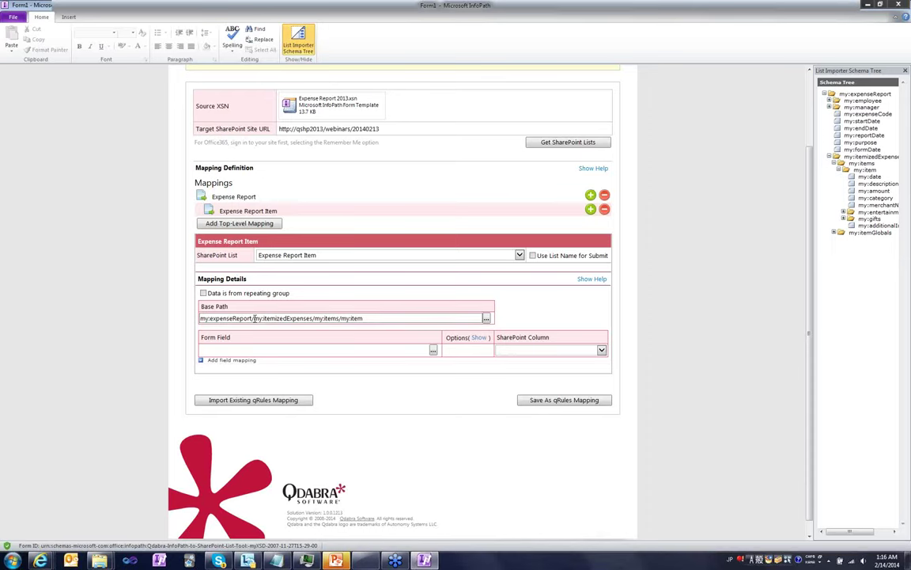
Map the my:date form field to the Date column in the Expense Report Item mapping.
left_click(434, 350)
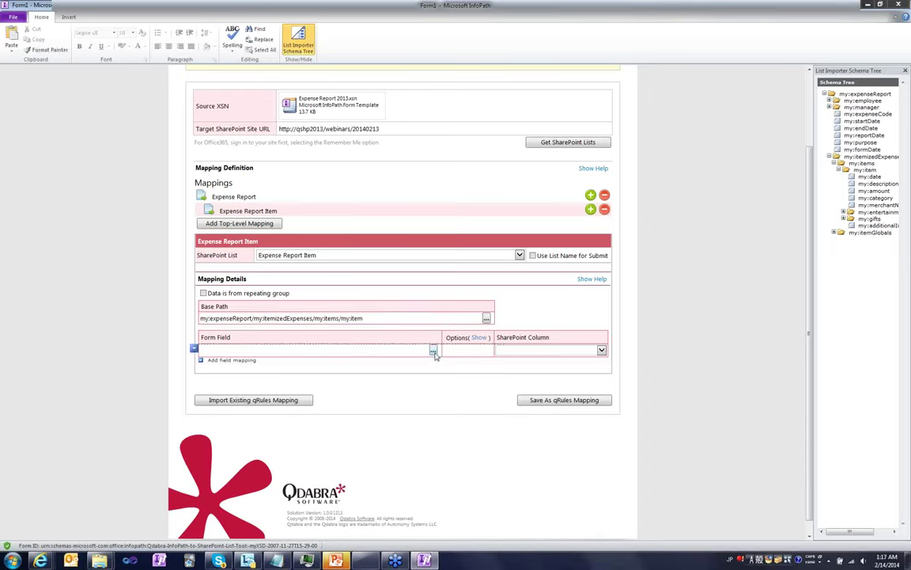
left_click(871, 177)
left_click(511, 352)
left_click(511, 352)
left_click(510, 376)
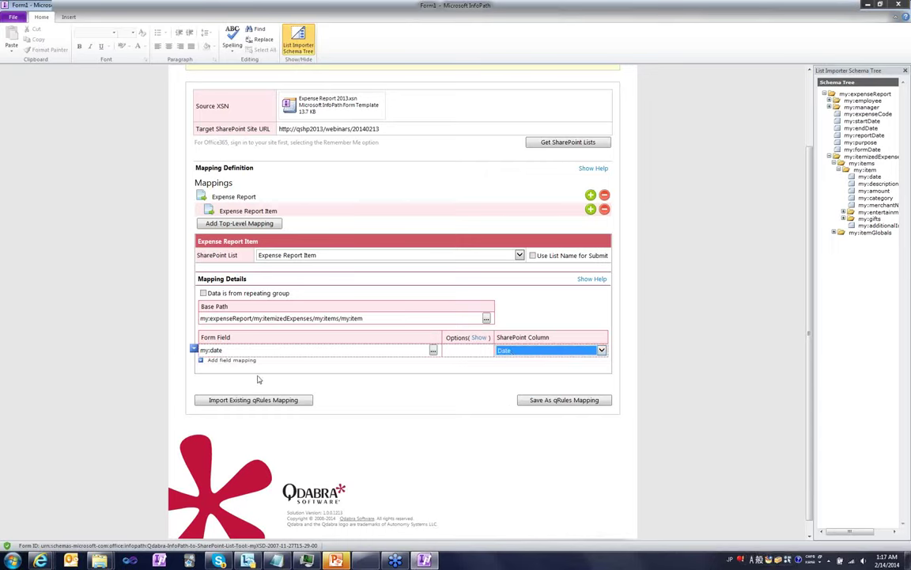
Add a field mapping to Expense Report Item that sends the Parent List Id to the ParentId column.
left_click(225, 360)
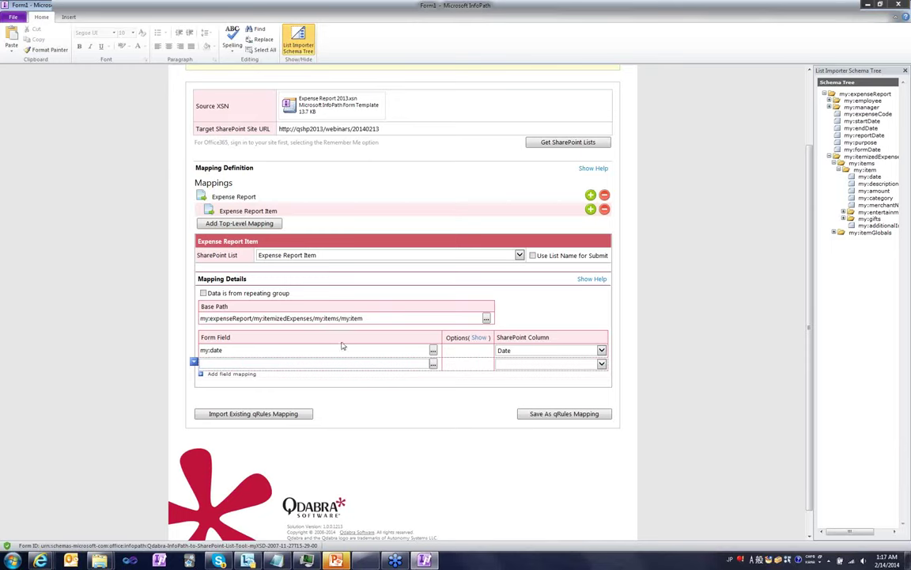
left_click(478, 337)
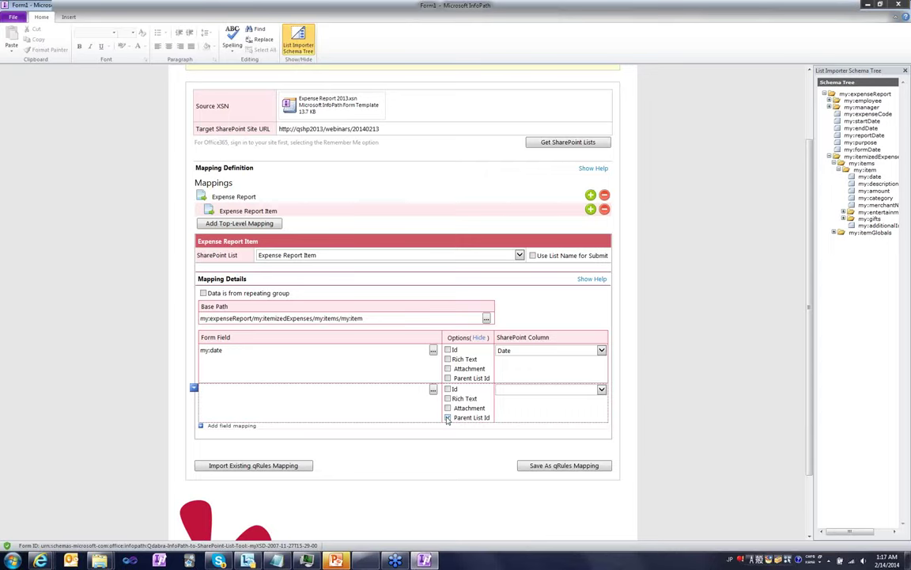
left_click(448, 417)
left_click(520, 390)
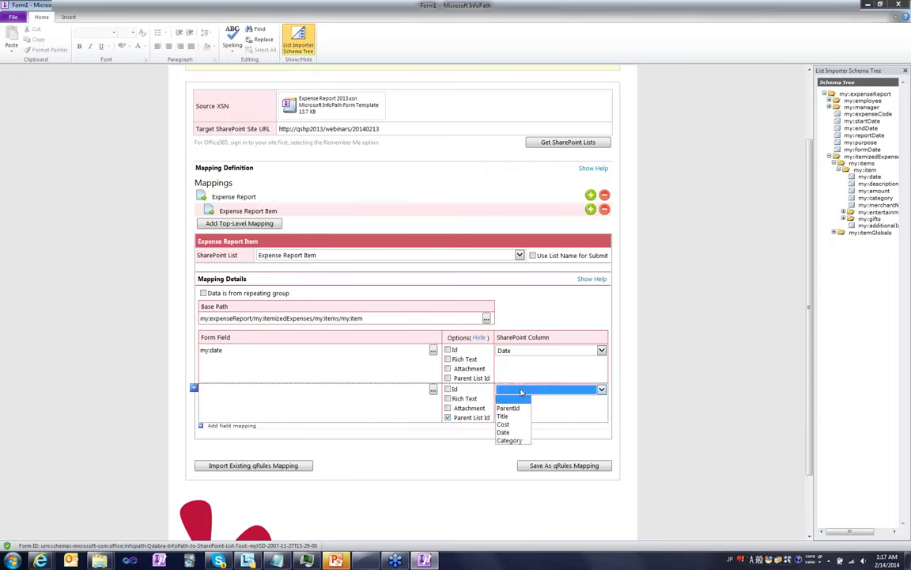
left_click(511, 408)
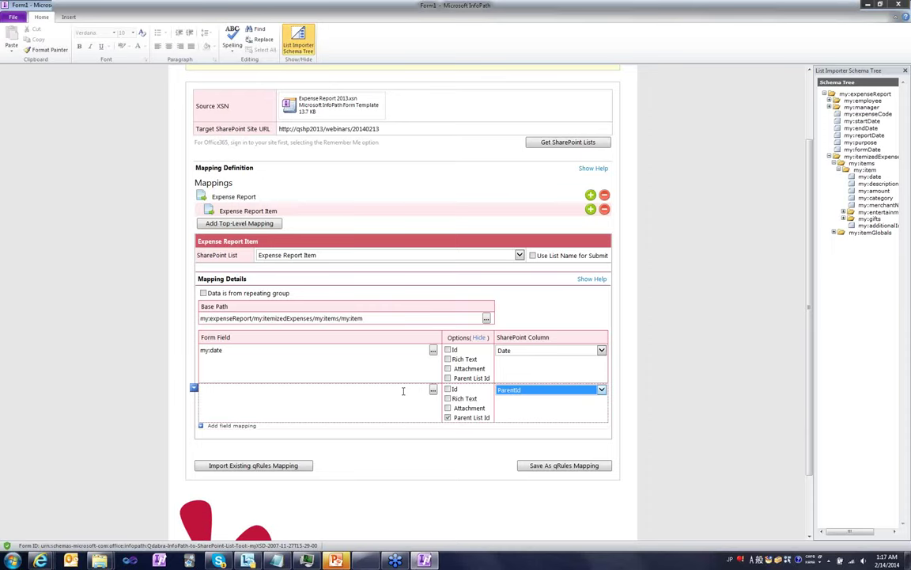
Add a field mapping from my:description to the Title column in the Expense Report Item mapping.
left_click(232, 426)
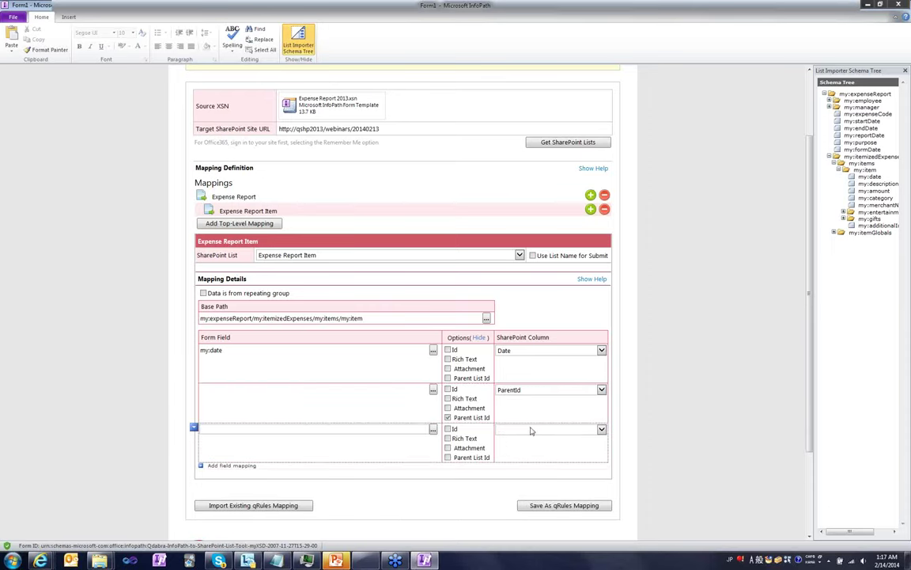
left_click(872, 194)
double_click(877, 183)
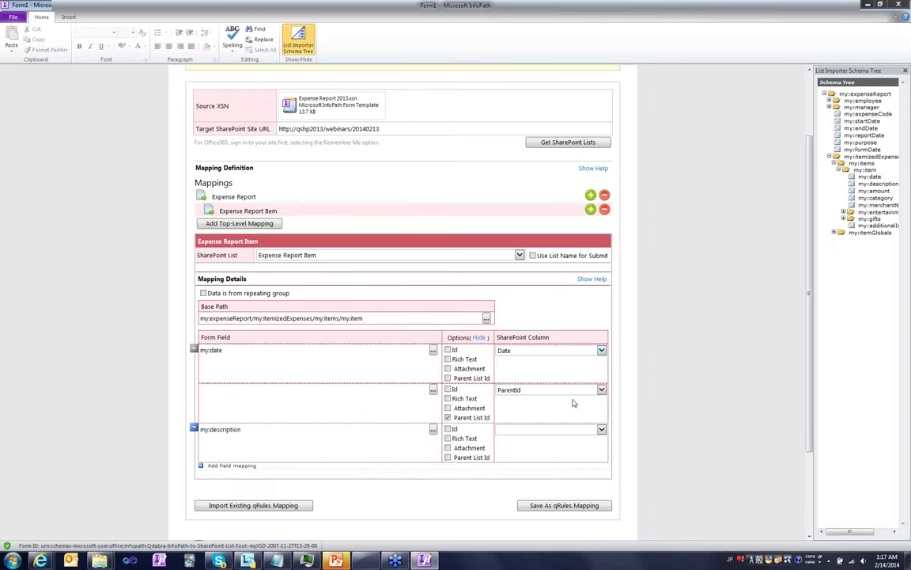
left_click(548, 429)
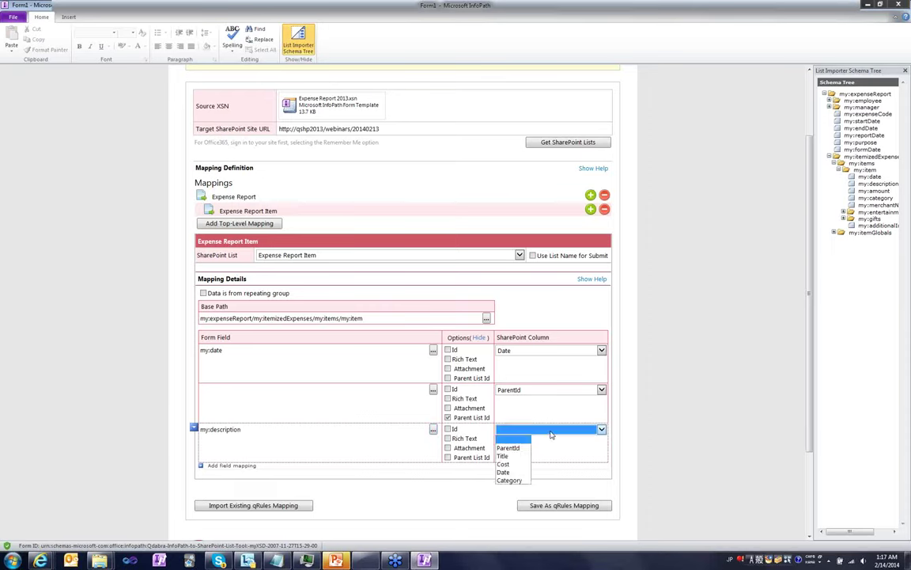
left_click(509, 456)
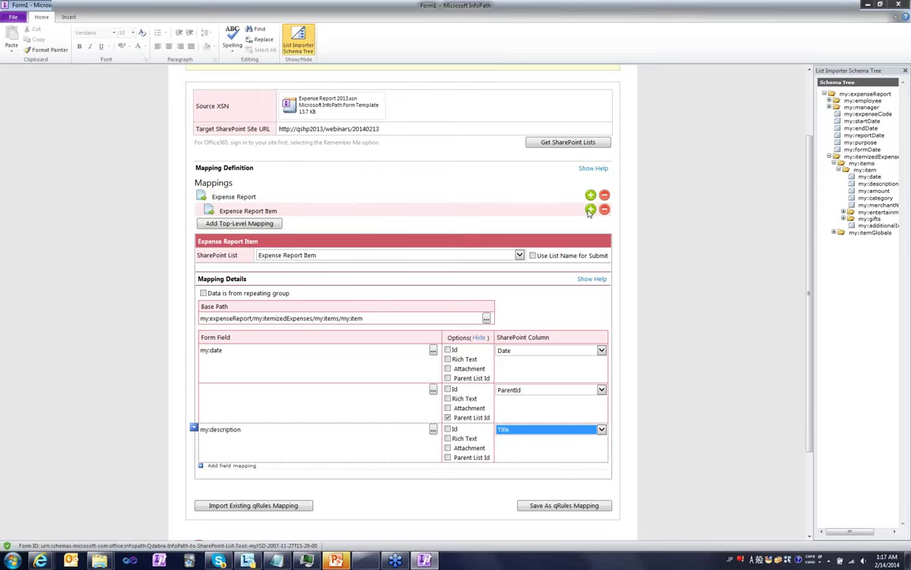
Add a child mapping beneath Expense Report Item and set its base path to my:gifts/my:gift.
left_click(590, 209)
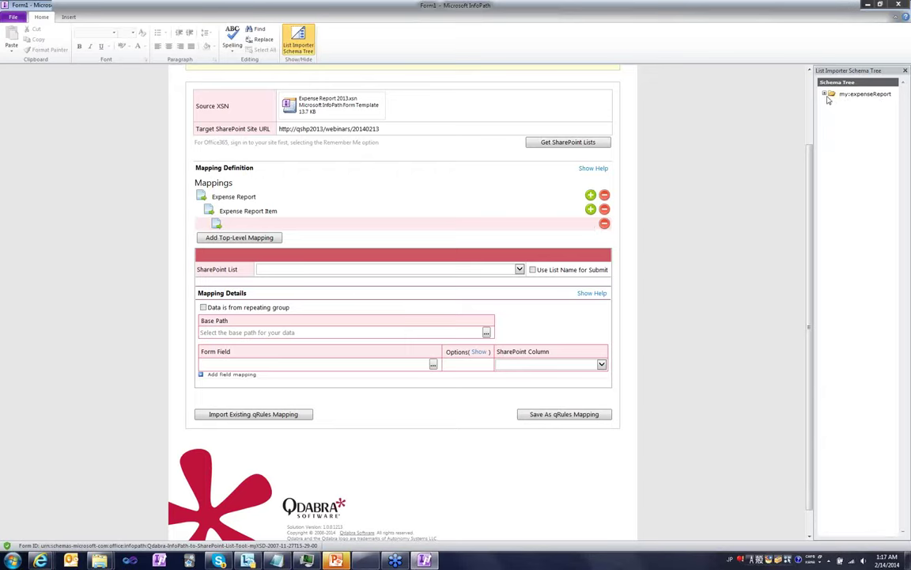
left_click(825, 94)
left_click(829, 157)
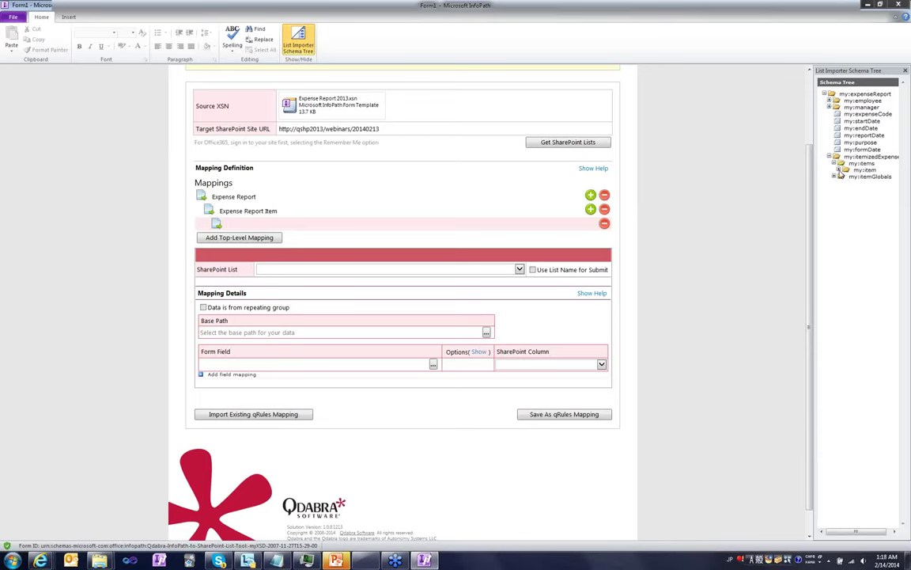
left_click(834, 164)
left_click(844, 219)
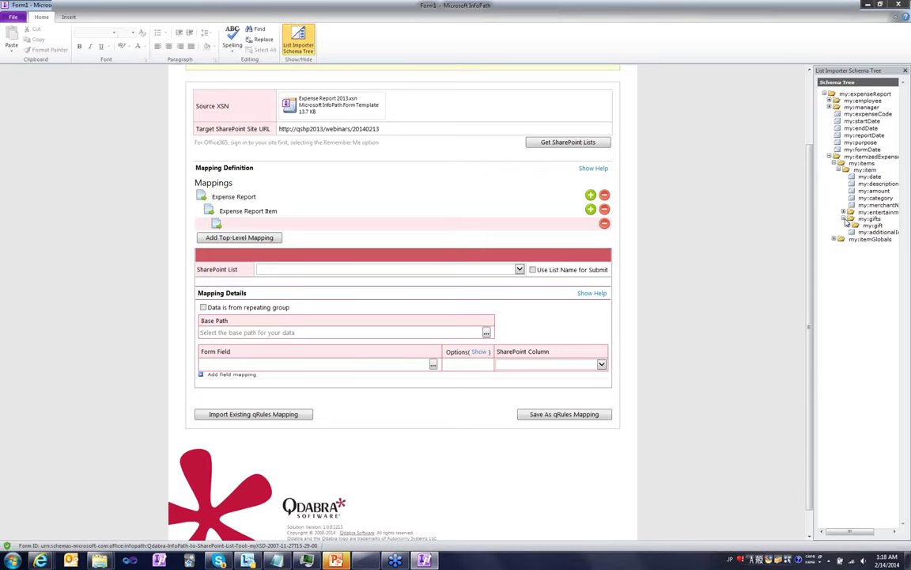
double_click(872, 225)
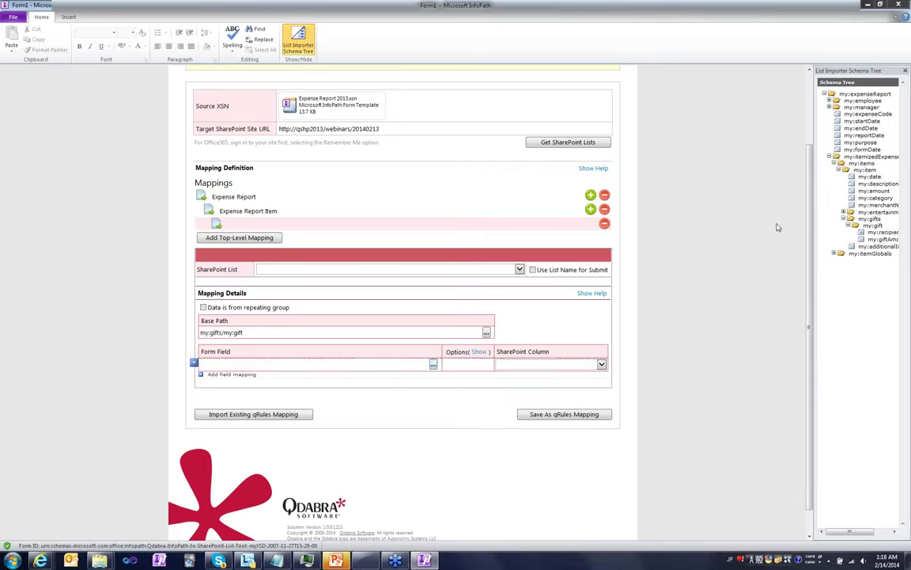
Assign the new child mapping to the Expense Report Gift list and map my:recipientName to the Title column.
double_click(874, 232)
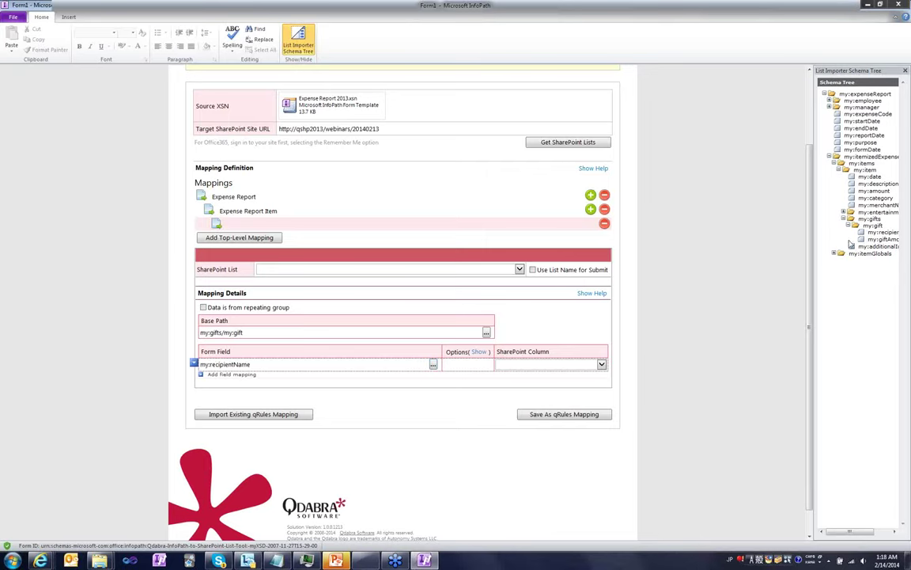
left_click(601, 364)
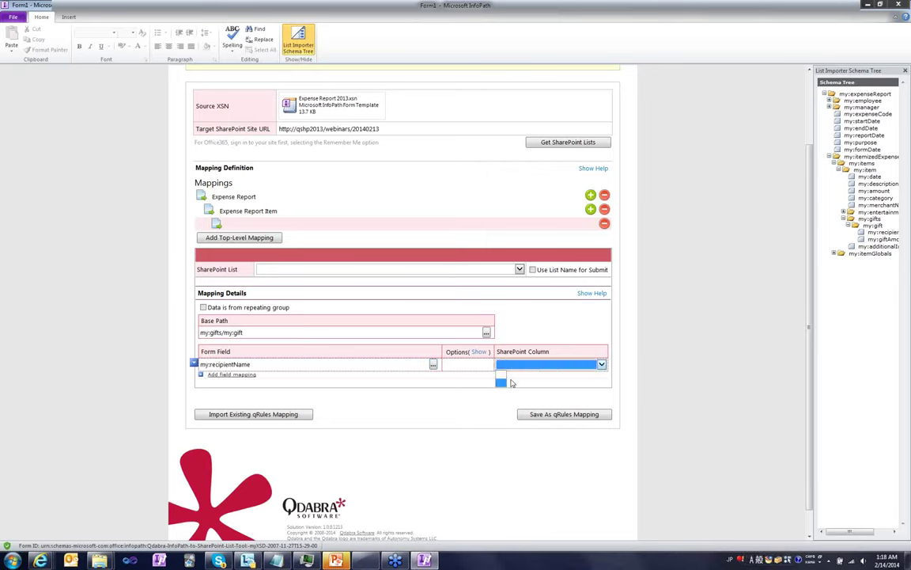
left_click(366, 270)
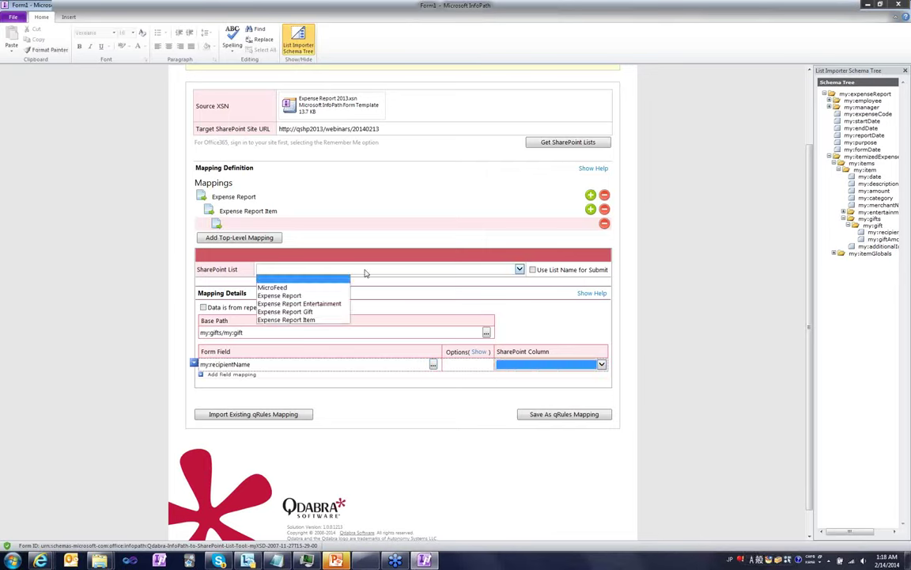
left_click(294, 312)
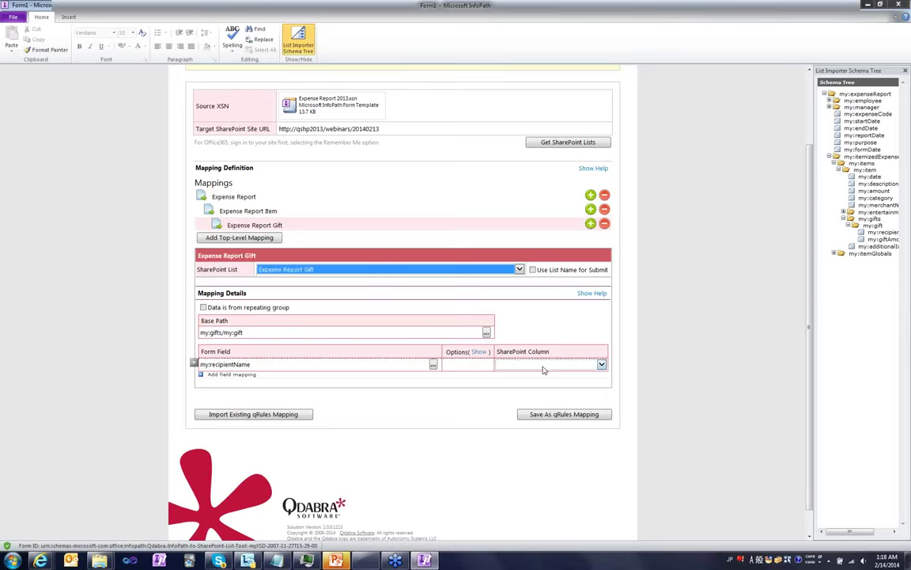
left_click(511, 364)
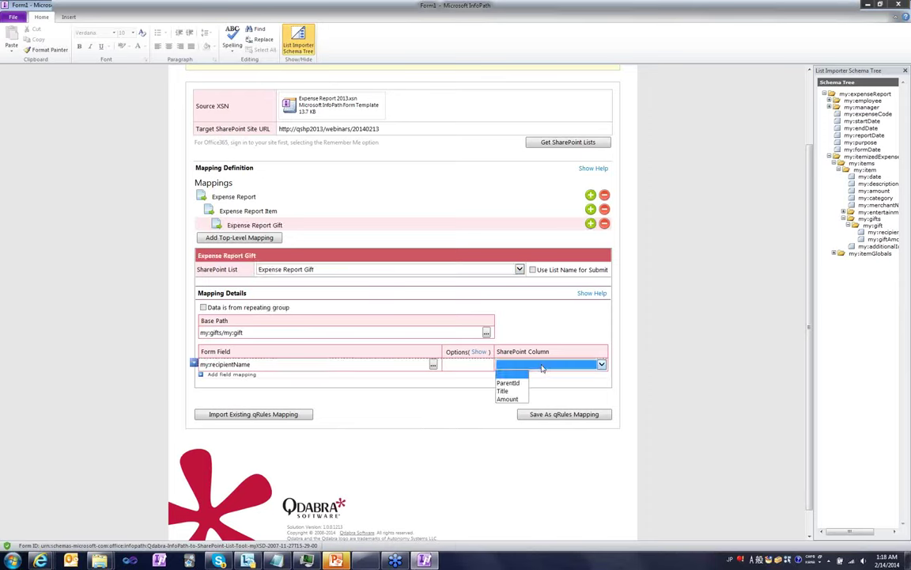
left_click(510, 392)
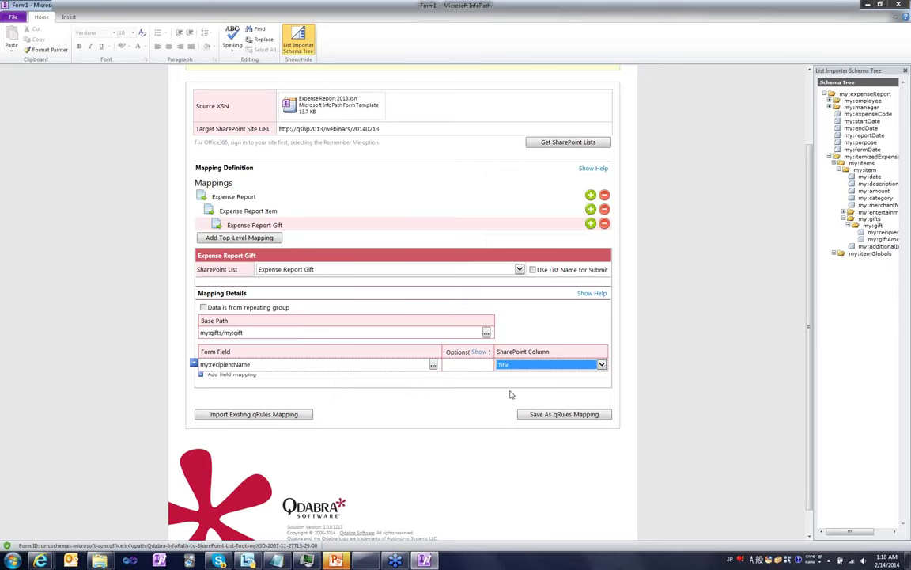
Add a field mapping from my:giftAmount to the Amount column in the Expense Report Gift mapping.
left_click(226, 376)
left_click(528, 378)
left_click(508, 412)
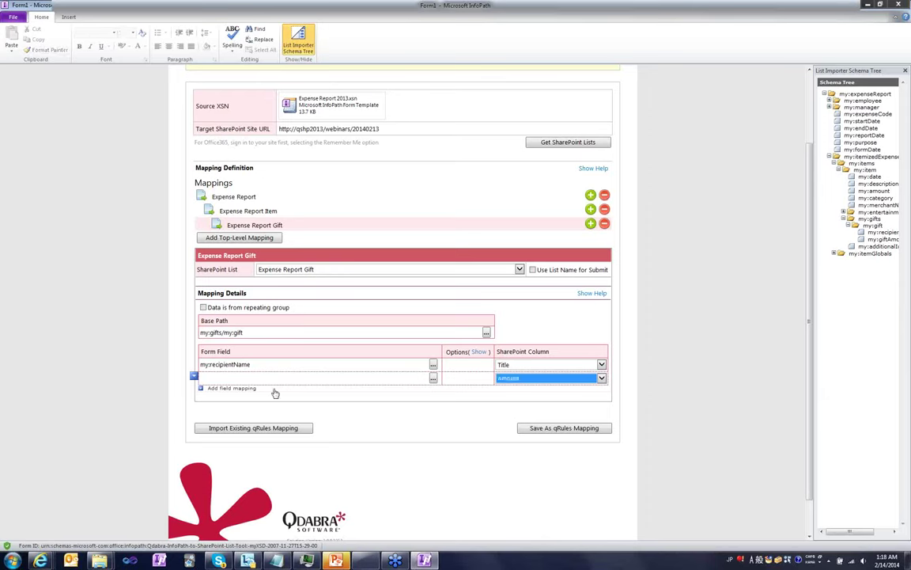
left_click_drag(880, 239, 238, 378)
Add a field mapping to Expense Report Gift that sends the Parent List Id to the ParentId column.
left_click(236, 389)
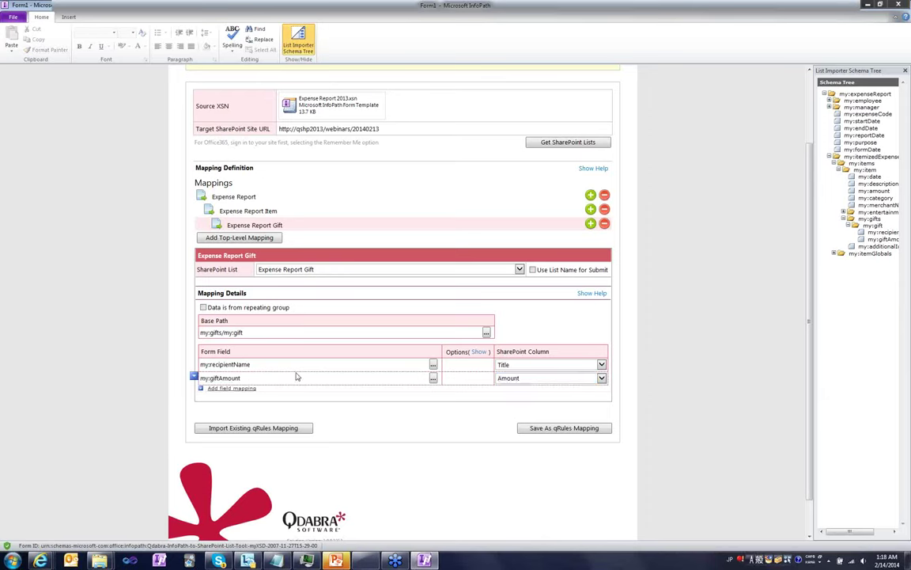
left_click(480, 352)
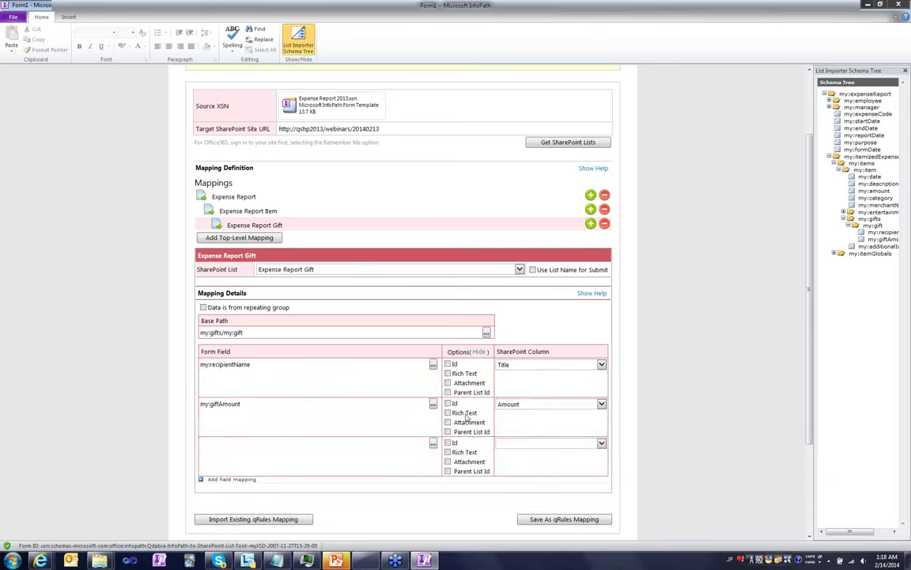
left_click(448, 472)
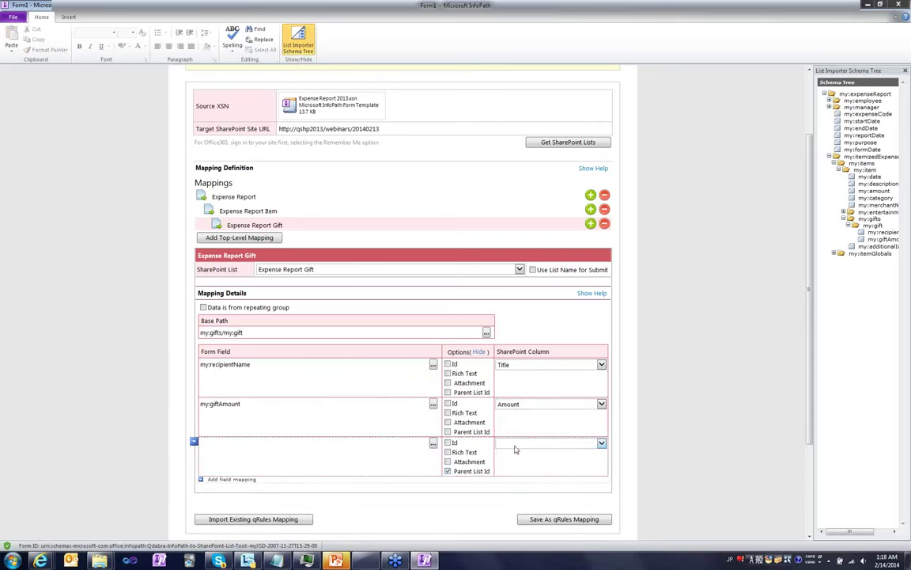
left_click(522, 443)
left_click(515, 467)
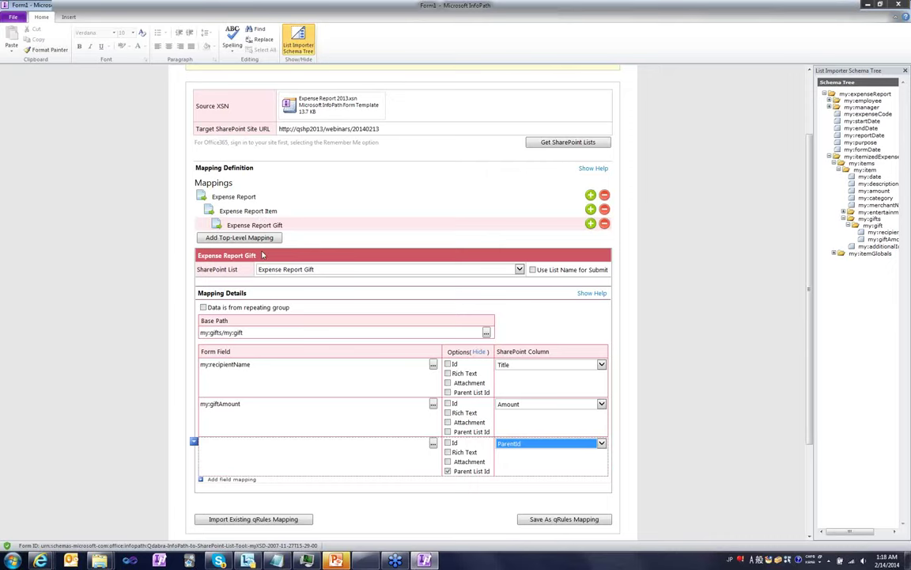
Import the existing qRules mapping from mapping.xml, overwriting the current form values.
left_click(291, 519)
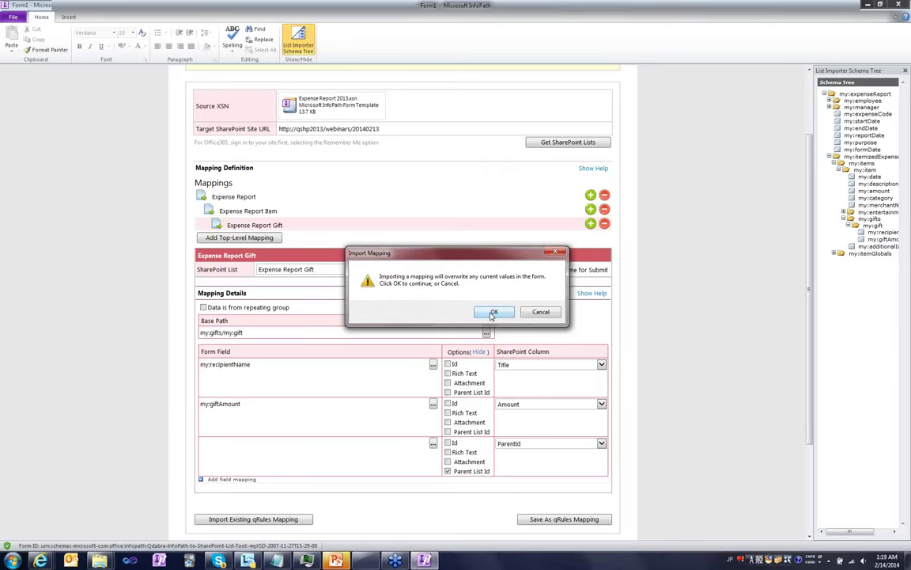
key("Return")
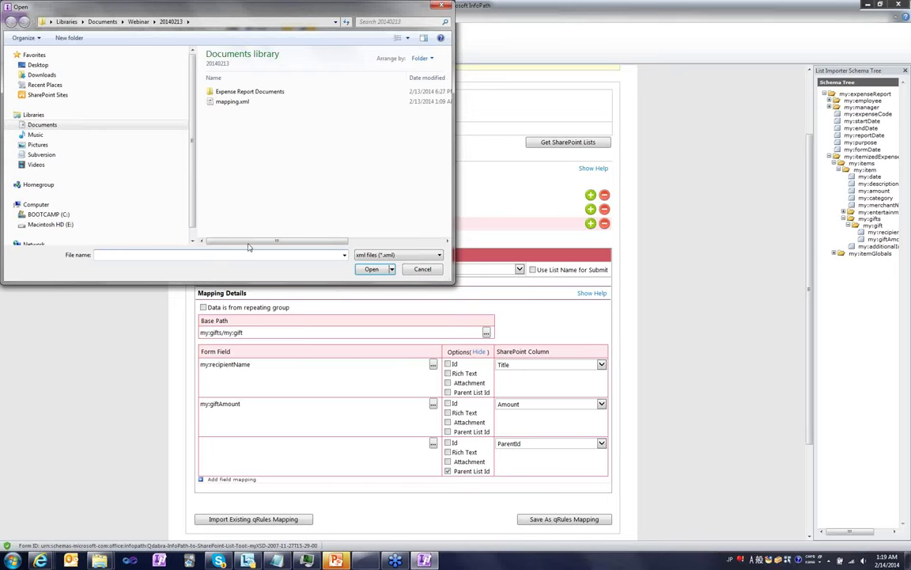
double_click(232, 101)
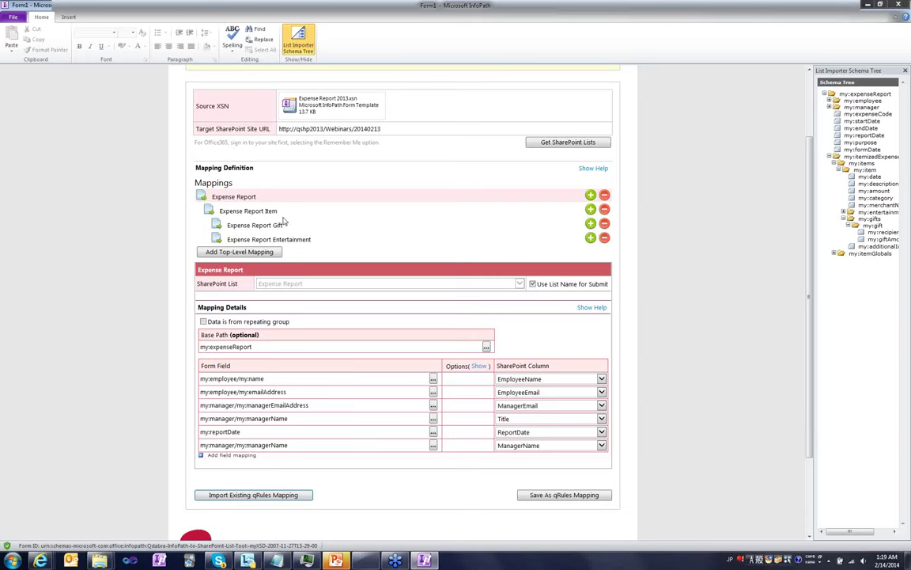
left_click(590, 224)
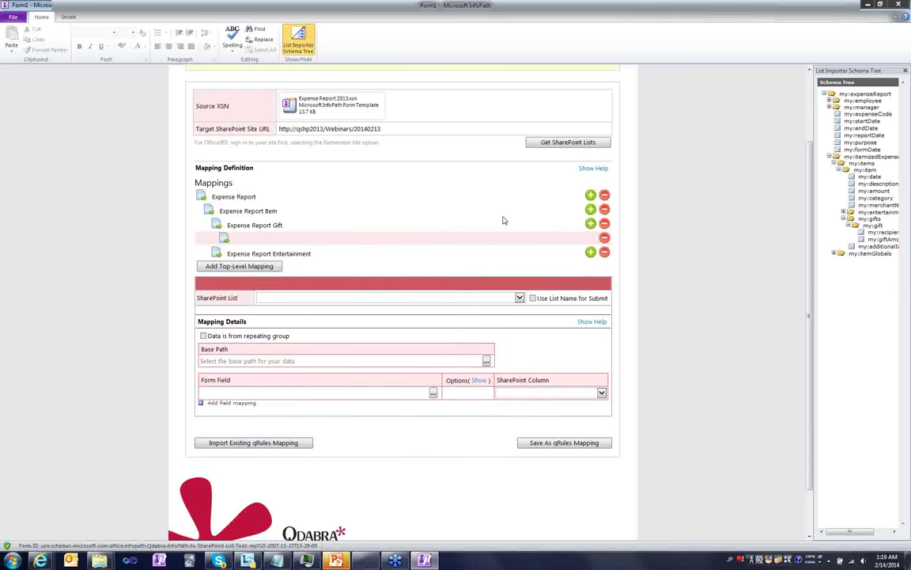
left_click(604, 237)
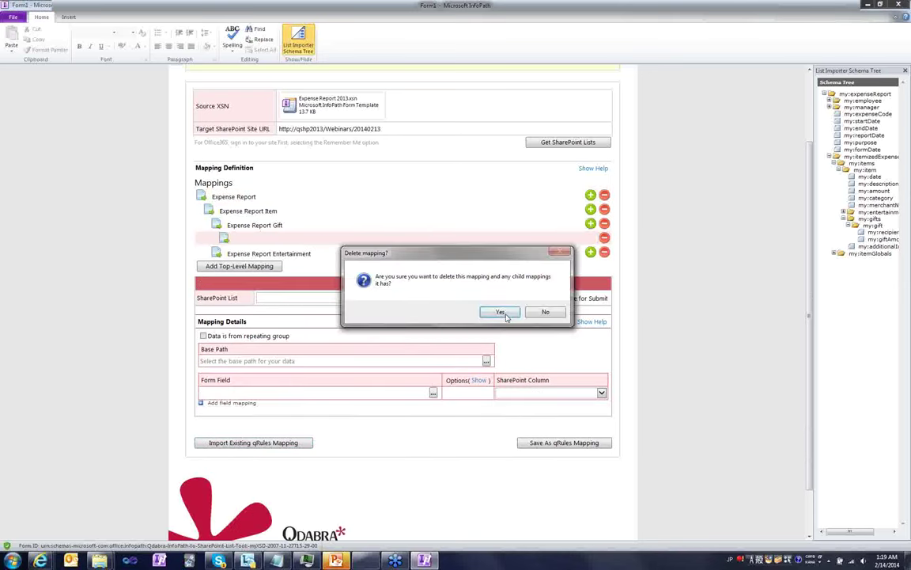
key("Return")
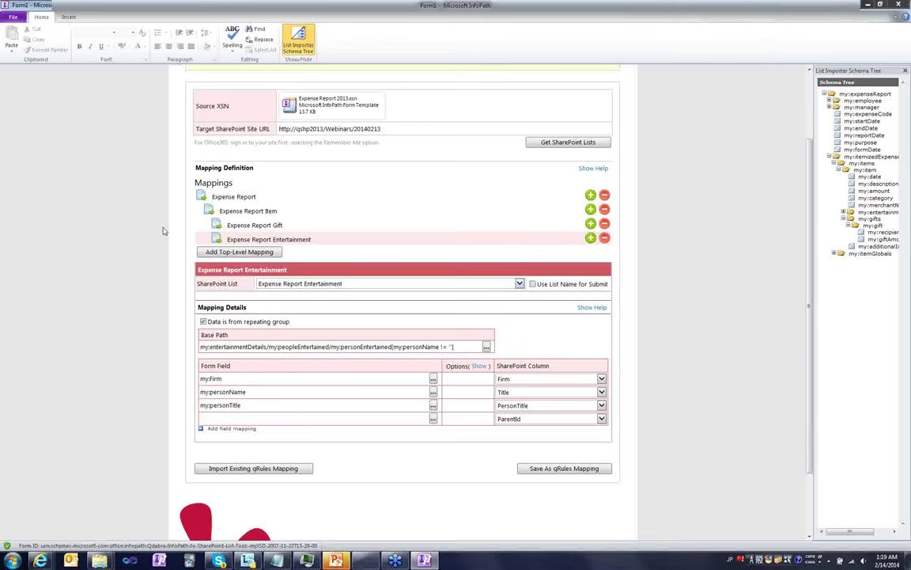
Examine the base path filter in the Expense Report Gift mapping and the details of the Expense Report Entertainment mapping.
left_click(216, 226)
left_click(268, 347)
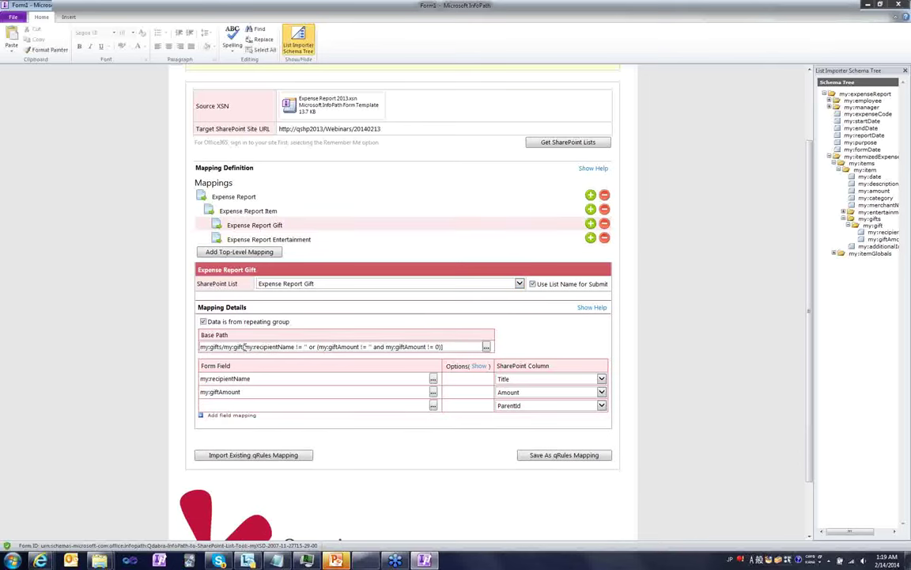
left_click_drag(244, 346, 443, 346)
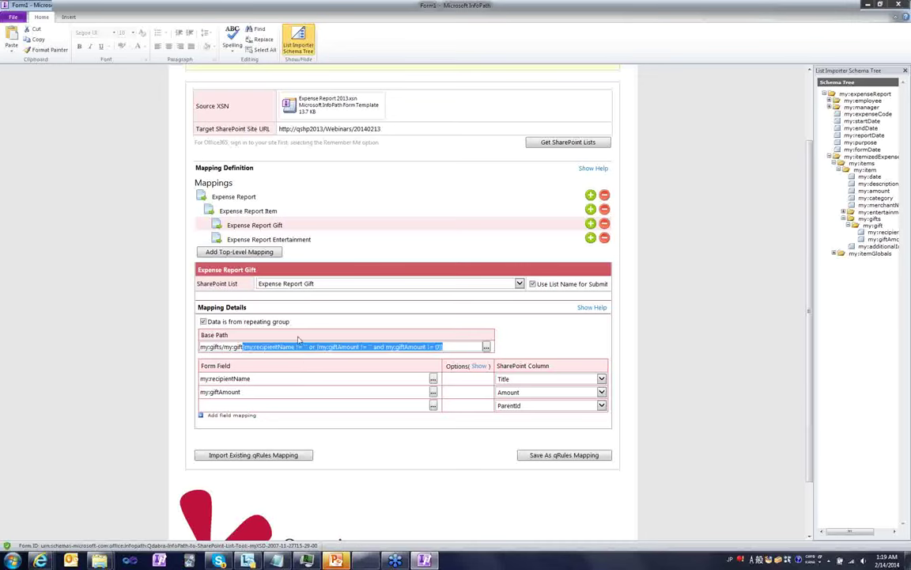
left_click(216, 240)
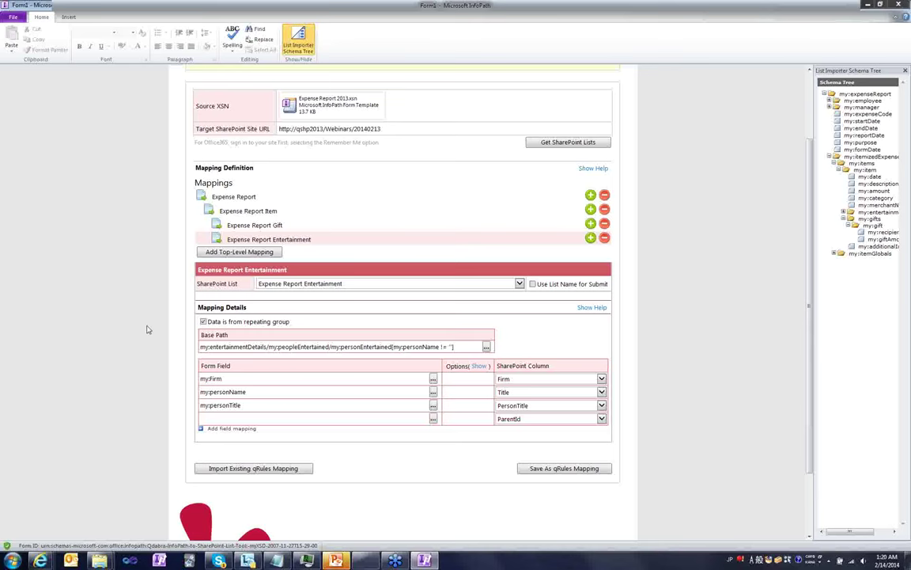
Switch to the Import Forms view and copy the path of the Expense Report Documents folder from File Explorer.
scroll(146, 334, "up", 2)
scroll(146, 334, "up", 1)
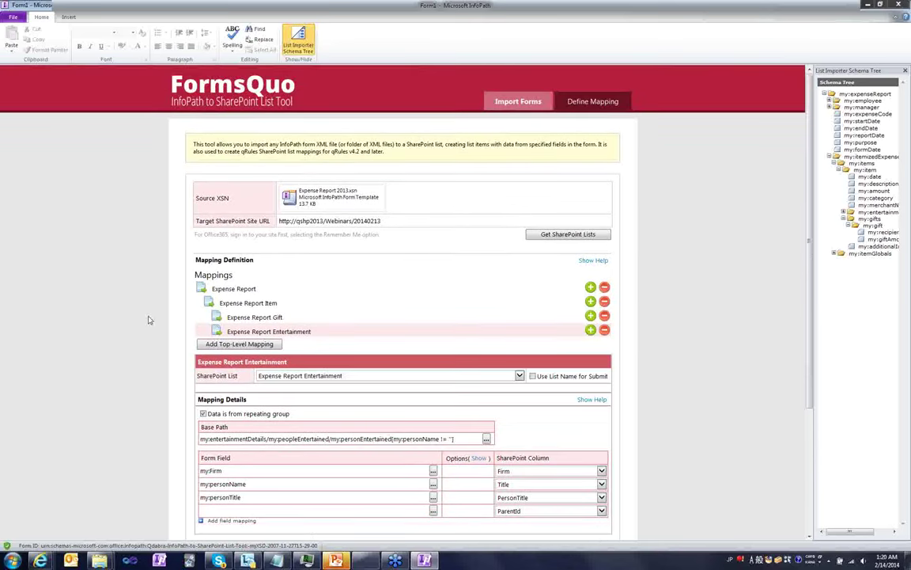
left_click(528, 105)
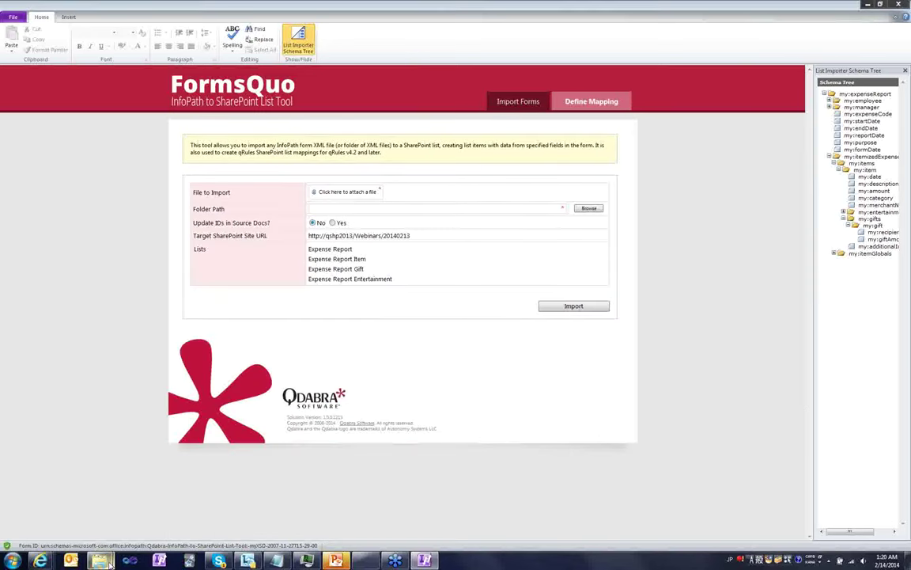
mouse_move(100, 560)
left_click(145, 516)
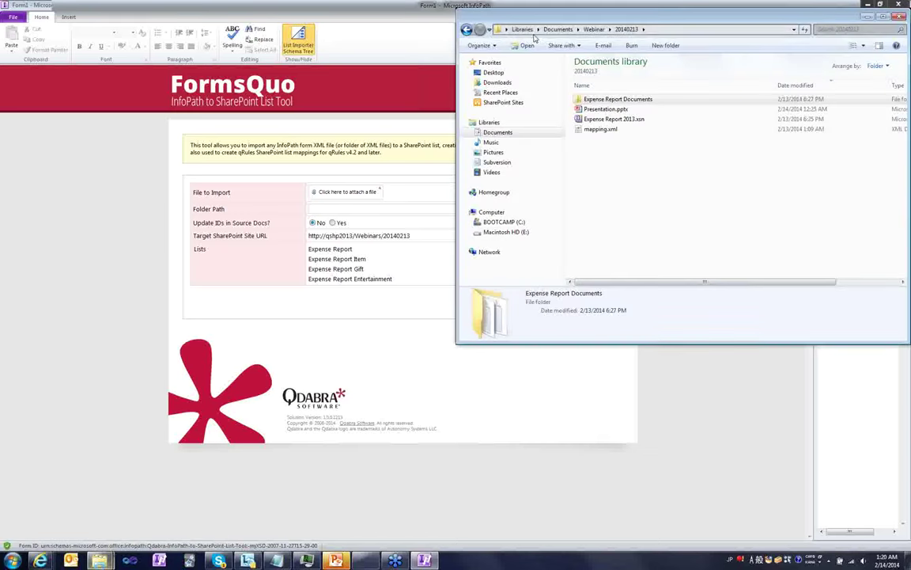
double_click(629, 100)
left_click(742, 29)
key("ctrl+c")
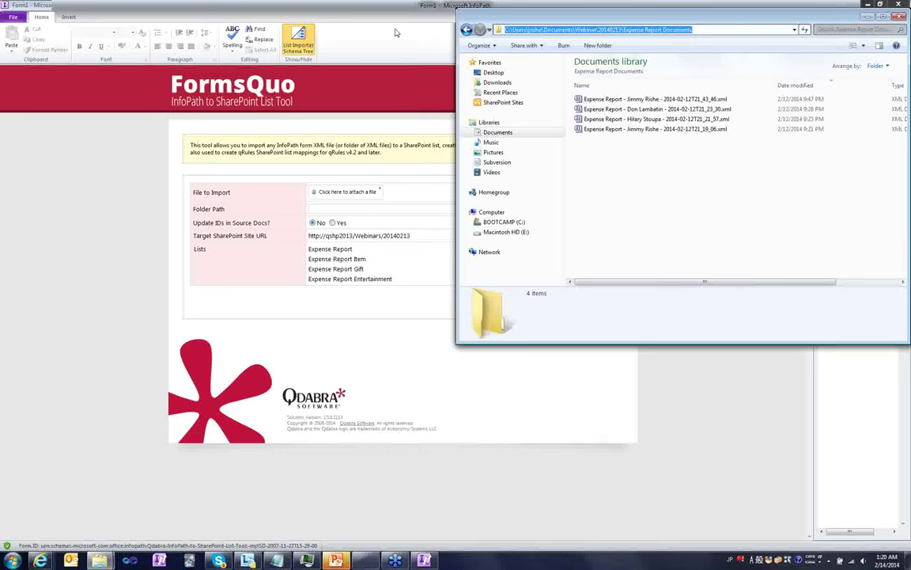
Set the Folder Path to the copied Expense Report Documents path and import its forms into the SharePoint lists.
double_click(402, 207)
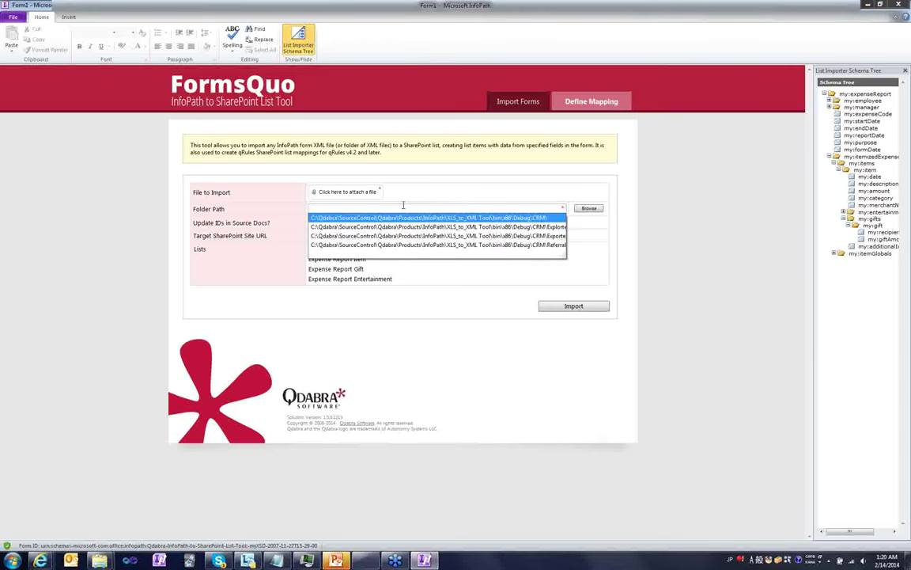
key("ctrl+v")
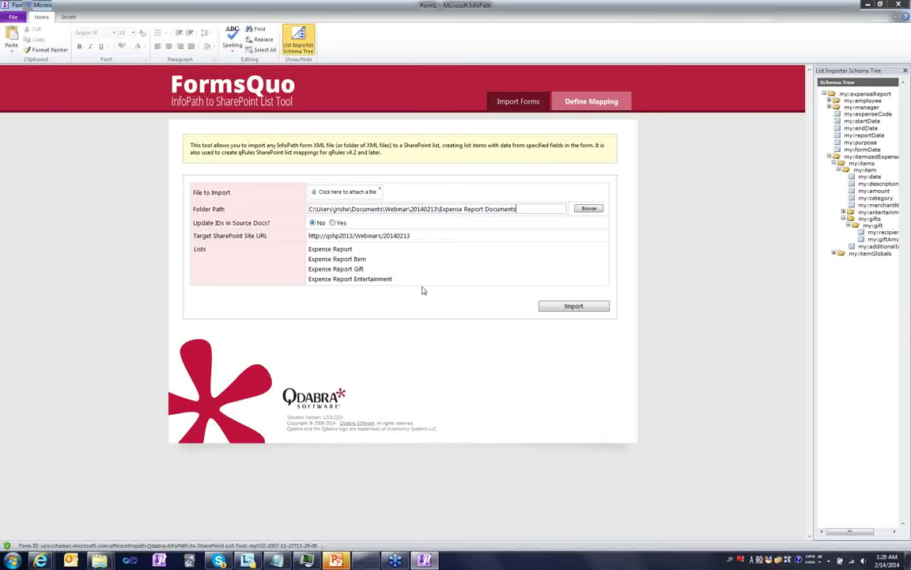
left_click(556, 309)
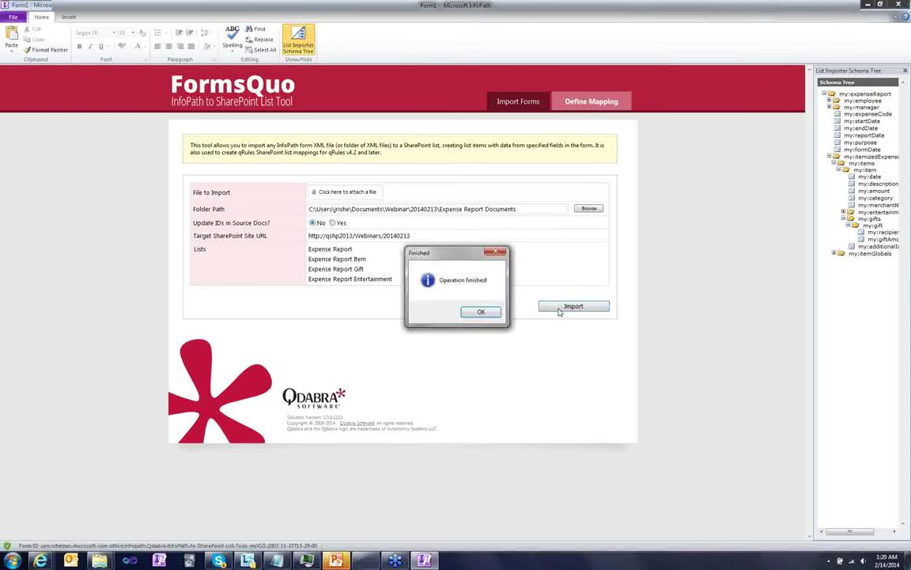
left_click(477, 311)
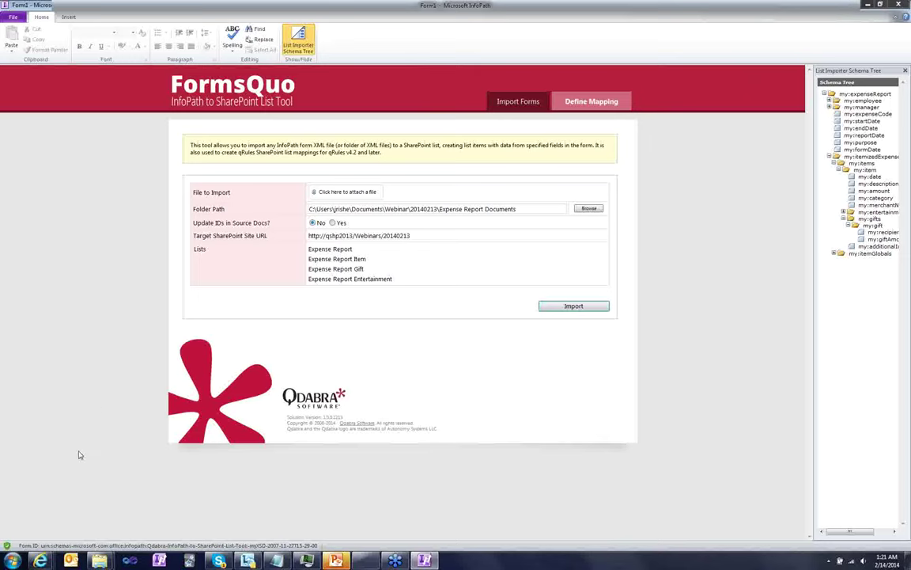
Switch to the SharePoint site in the browser and examine the imported entries in the Expense Report list.
mouse_move(39, 560)
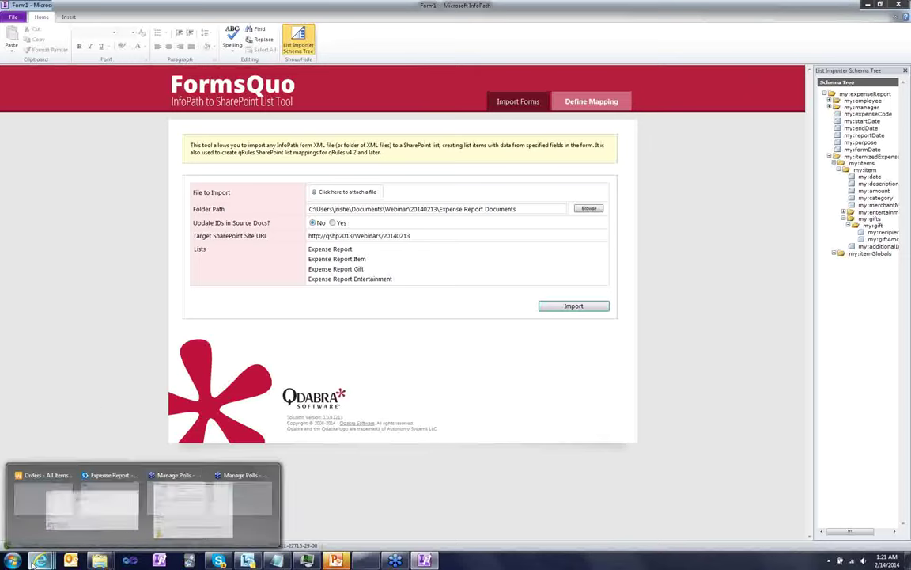
left_click(135, 517)
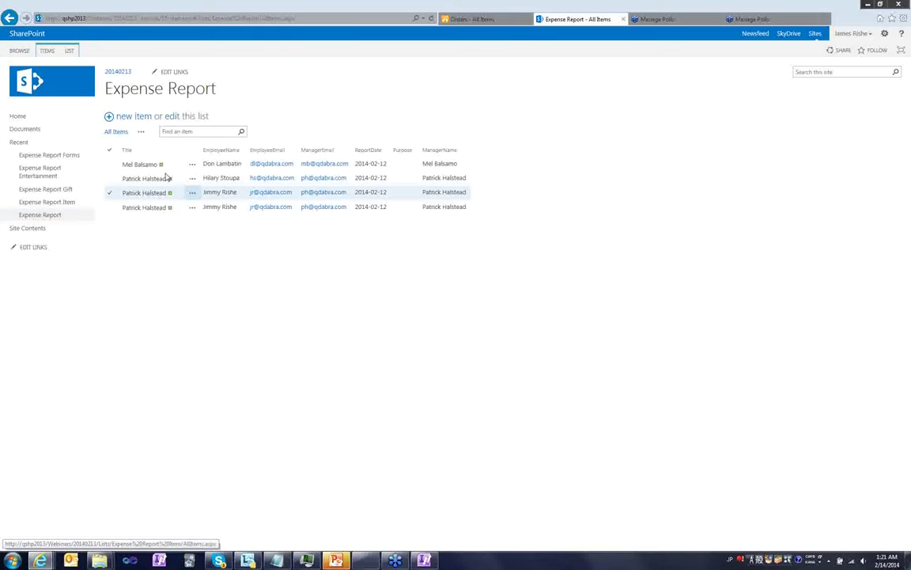
left_click(150, 208)
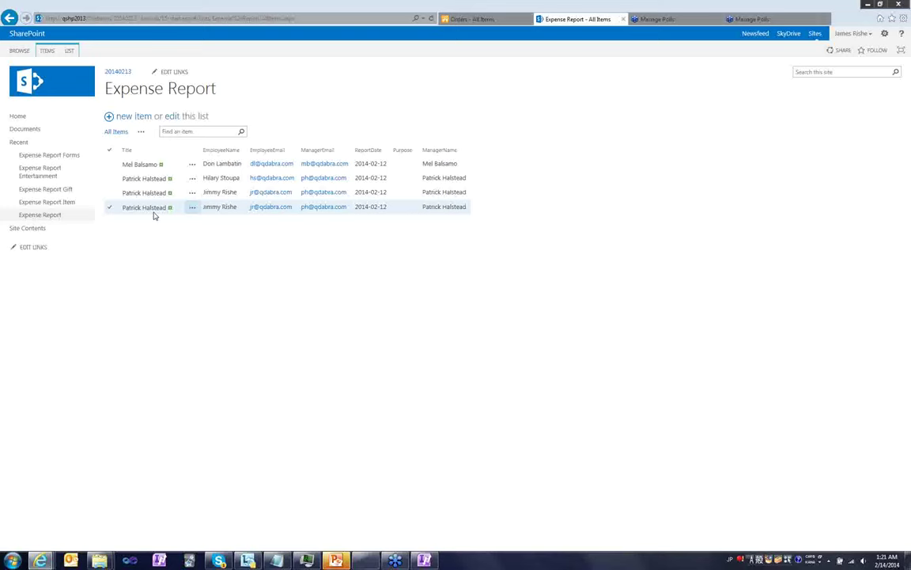
Check the ParentId links in the Expense Report Item list, including the Airfare item's parent record, and in the Expense Report Gift list.
left_click(41, 215)
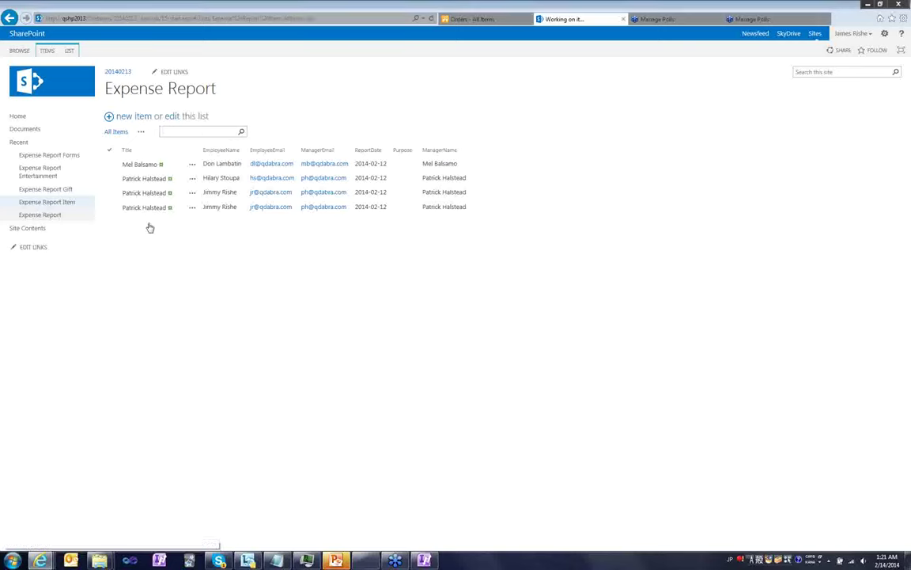
left_click(201, 177)
left_click(186, 295)
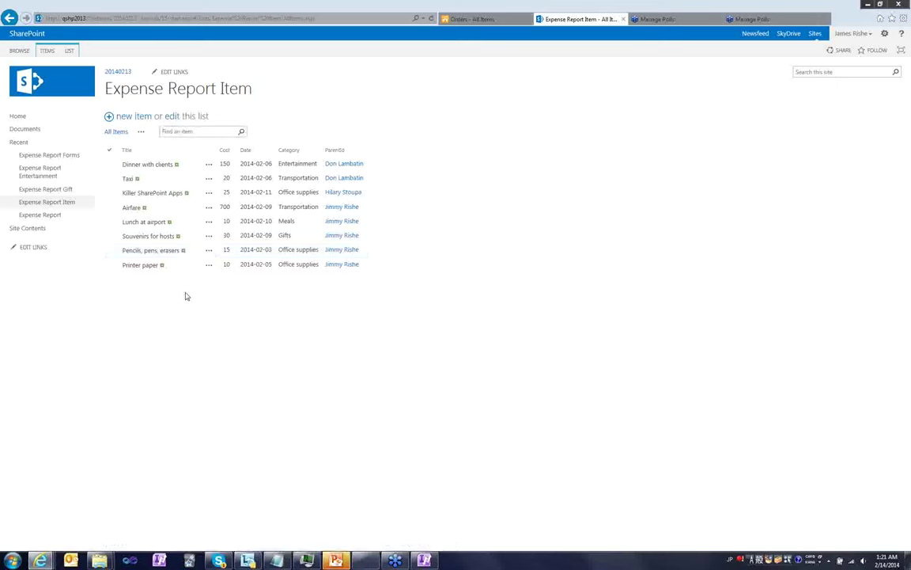
left_click(351, 167)
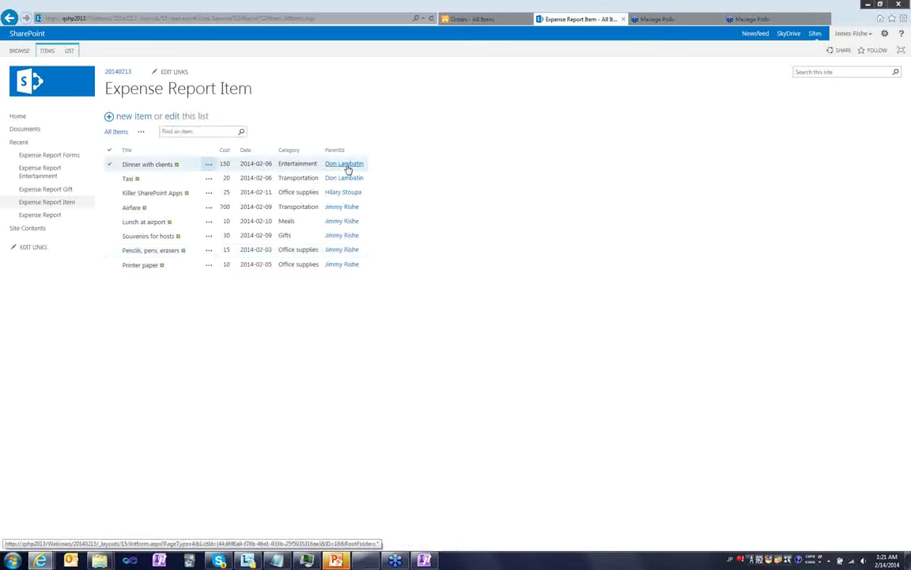
left_click(353, 183)
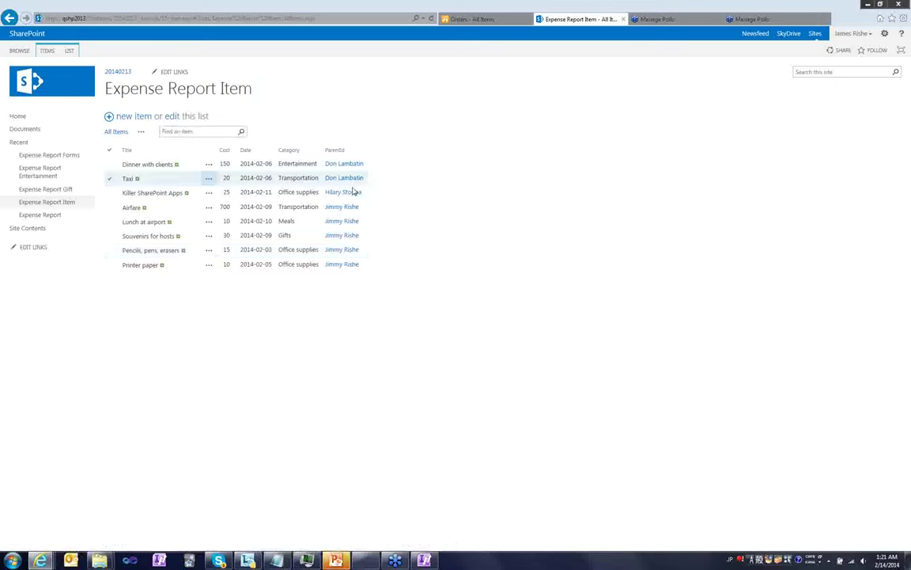
left_click(353, 192)
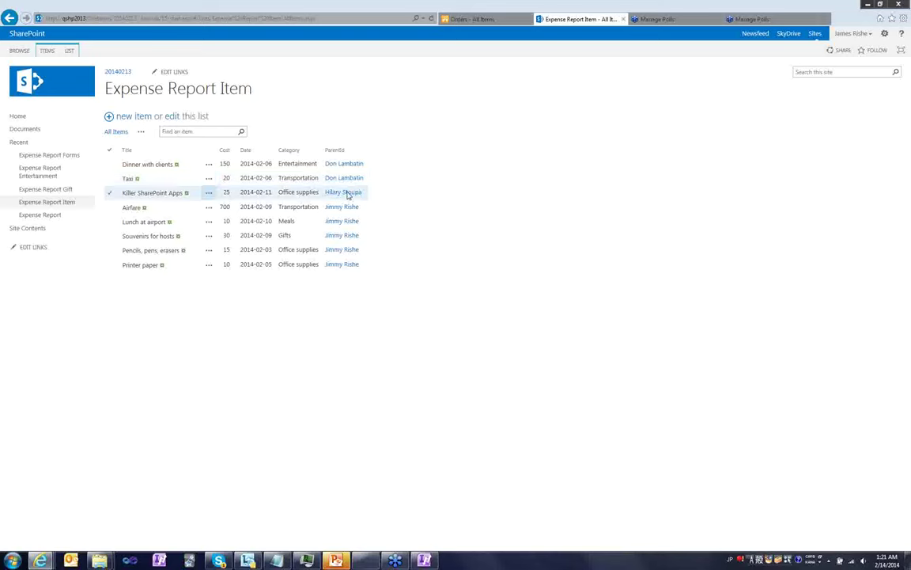
left_click(329, 206)
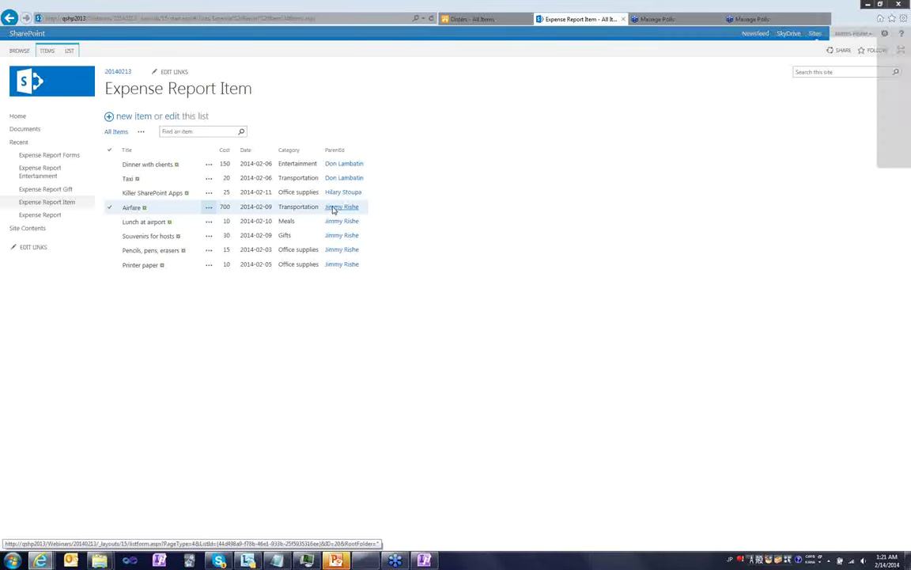
left_click(333, 208)
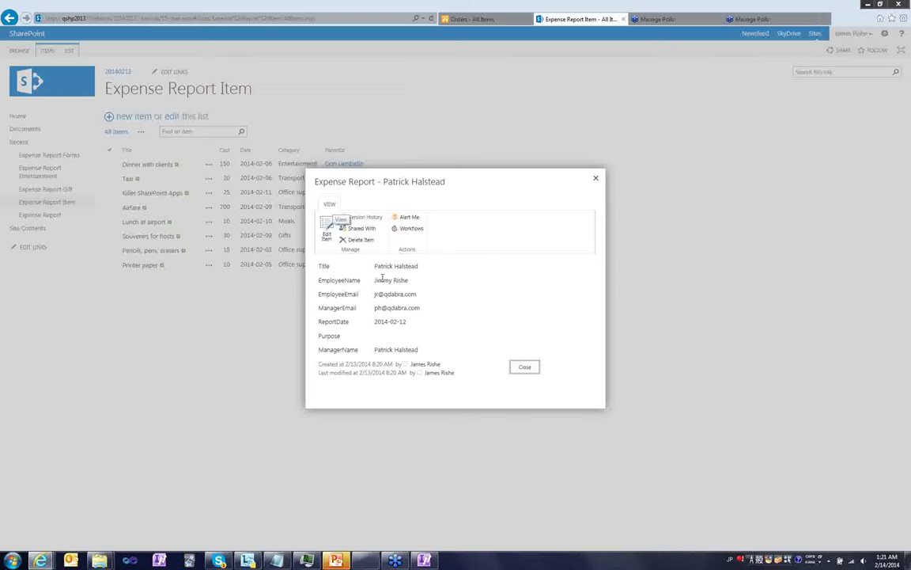
left_click(525, 367)
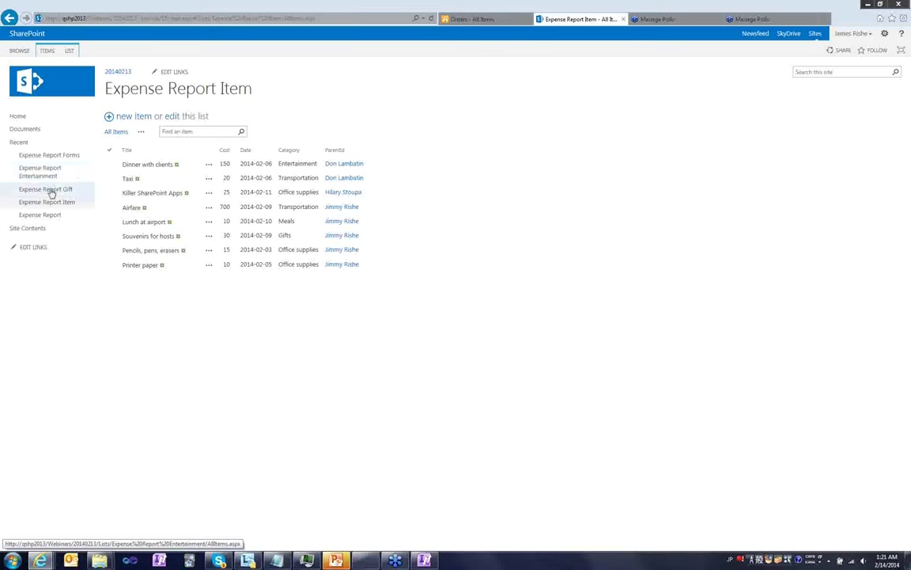
left_click(50, 190)
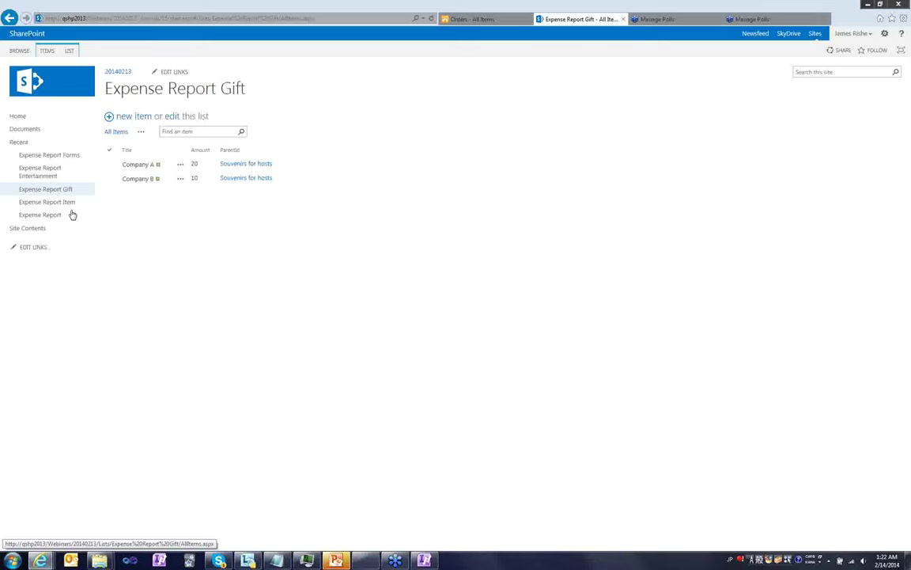
Set the Expense Report Item list's ParentId lookup column to show ReportDate and return to the list.
left_click(65, 202)
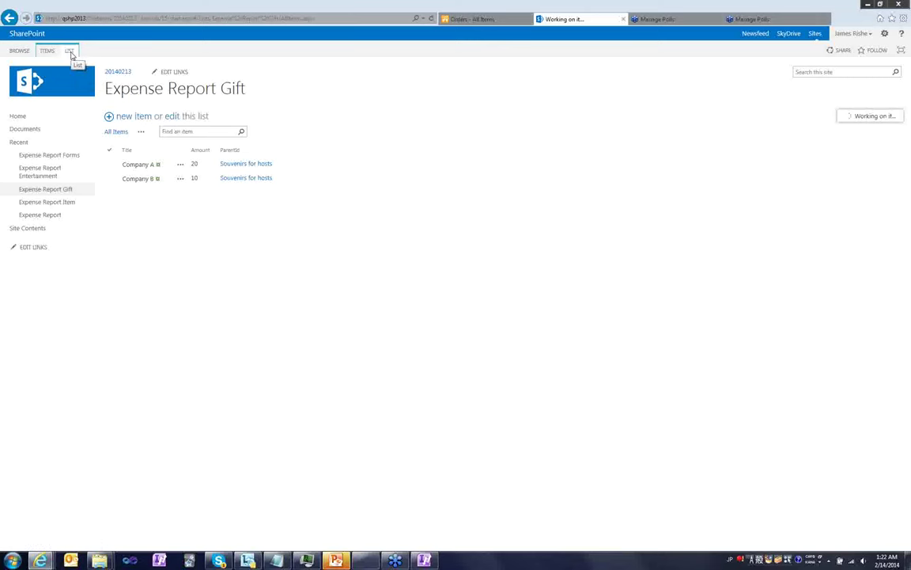
left_click(70, 51)
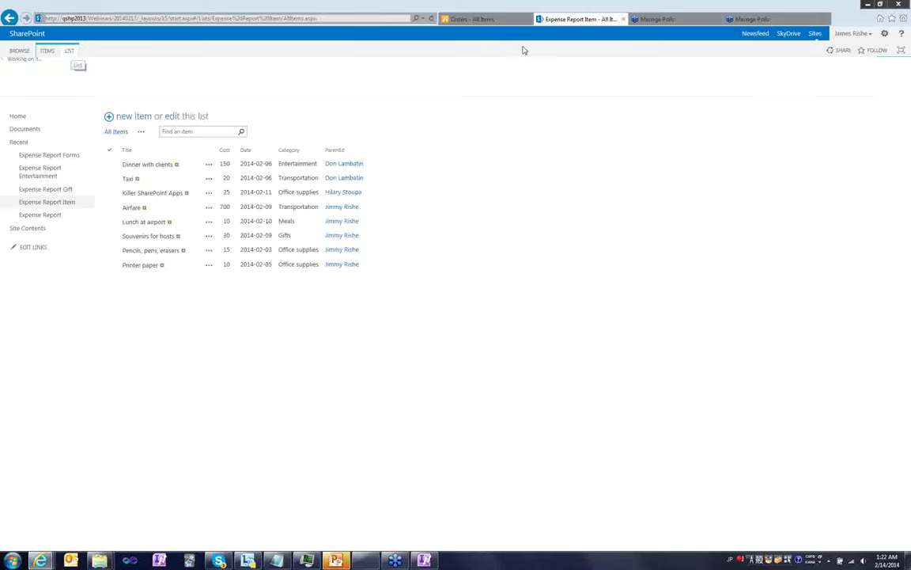
left_click(480, 79)
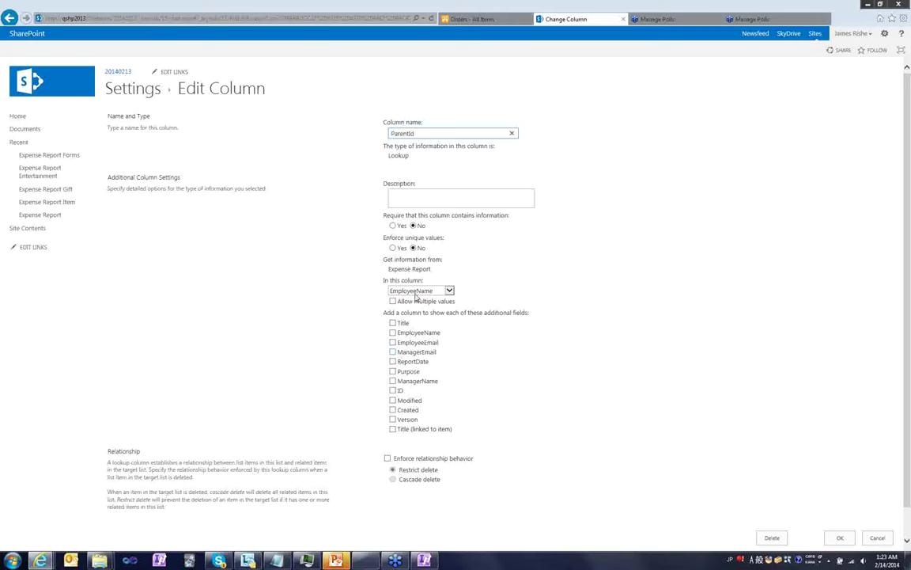
left_click(417, 291)
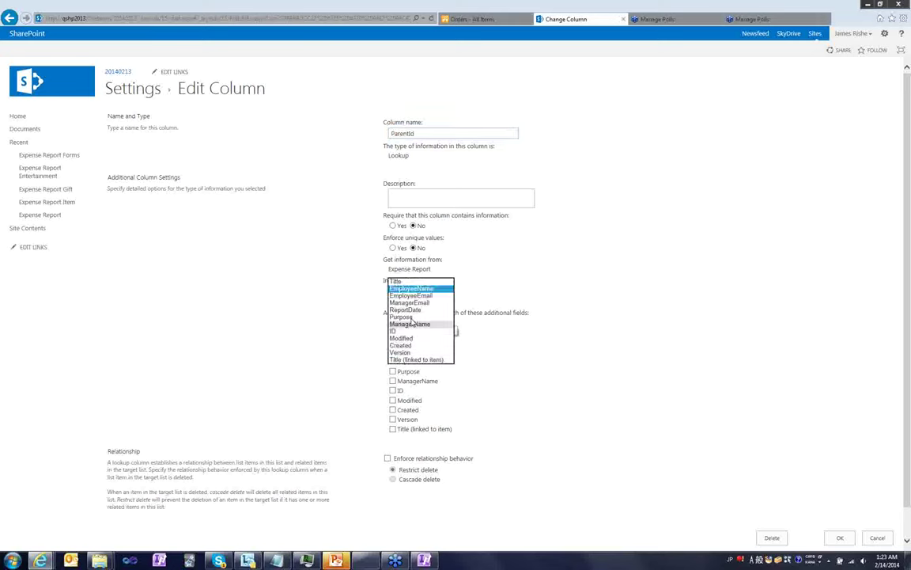
left_click(412, 311)
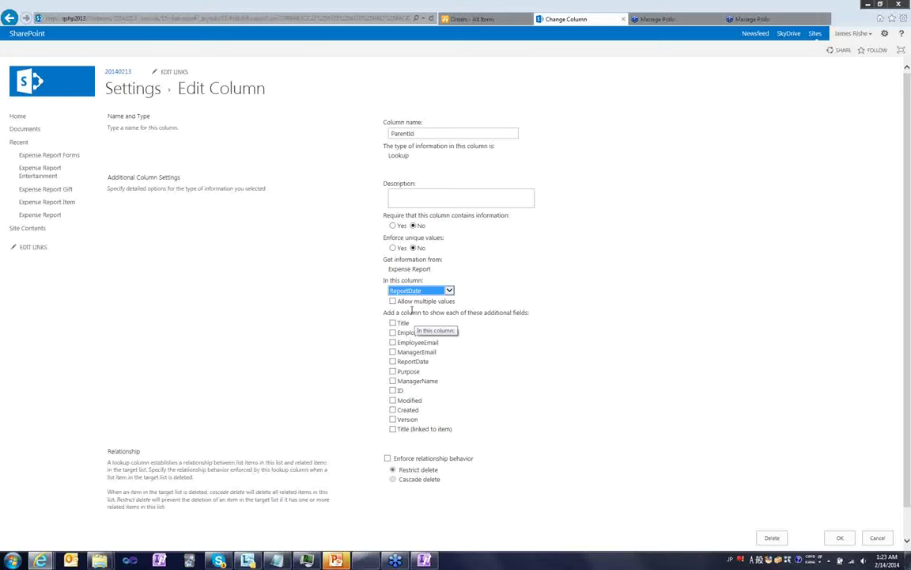
left_click(840, 538)
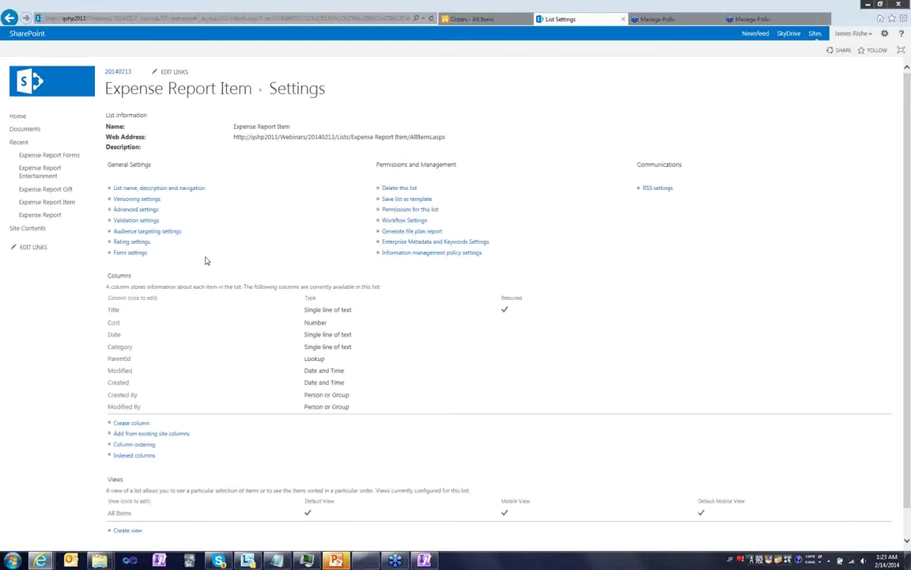
left_click(48, 203)
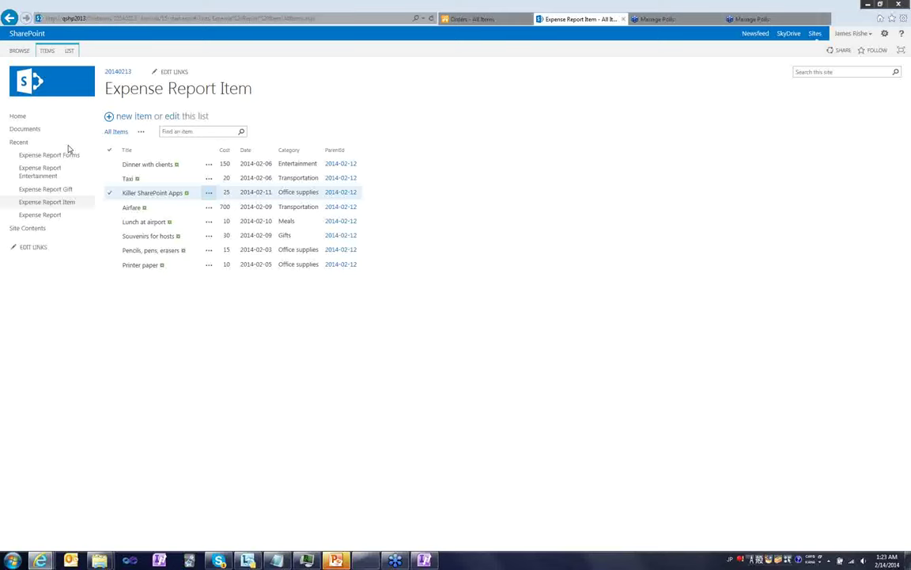
Open the Expense Report Entertainment list and view the parent item "Dinner with clients" through its ParentId link.
left_click(42, 175)
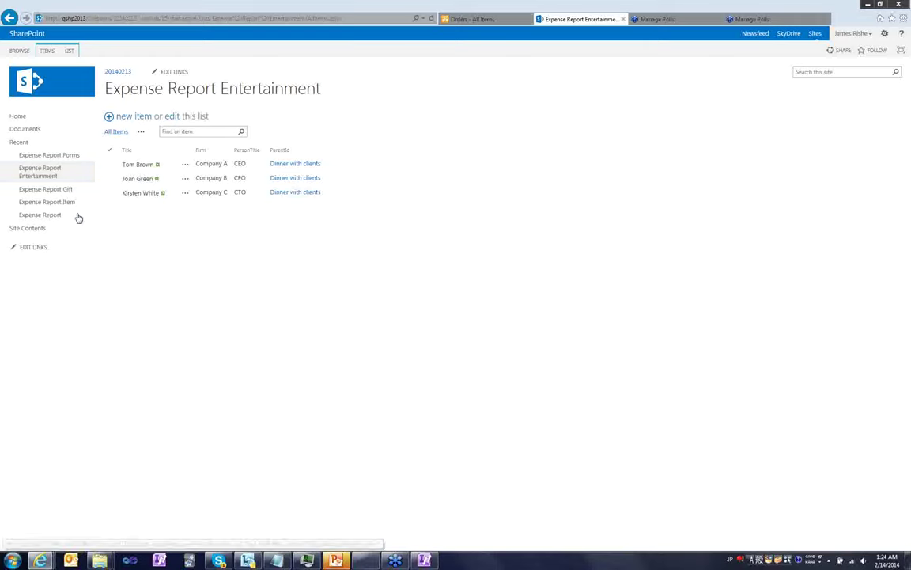
left_click(296, 179)
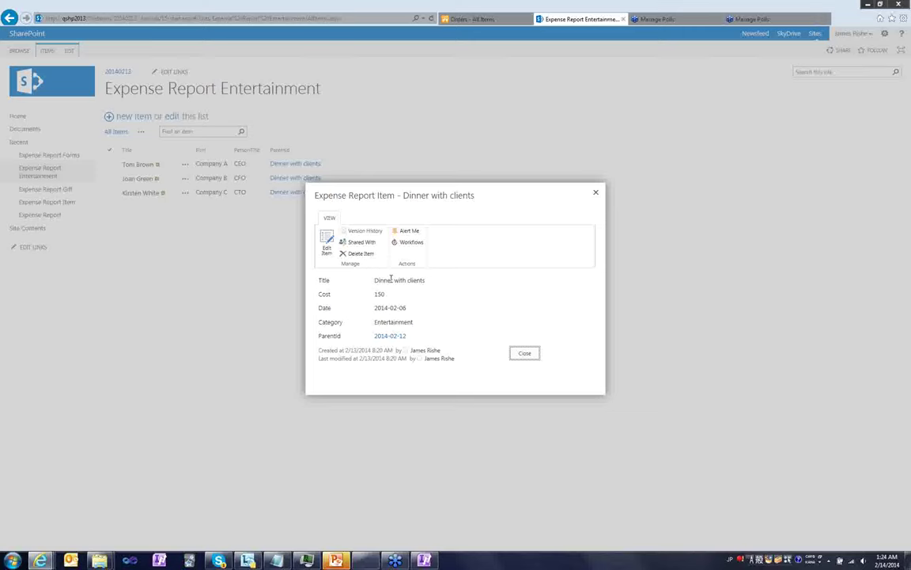
double_click(386, 280)
left_click(382, 294)
left_click(526, 354)
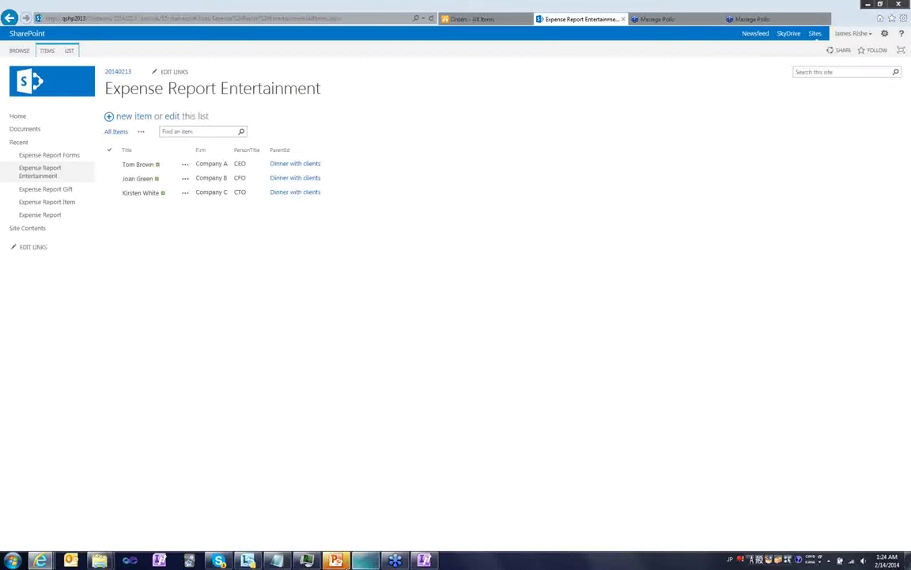
Switch to the PowerPoint presentation and start the slide show from the "Enter your settings in the Import Forms View" slide.
left_click(335, 560)
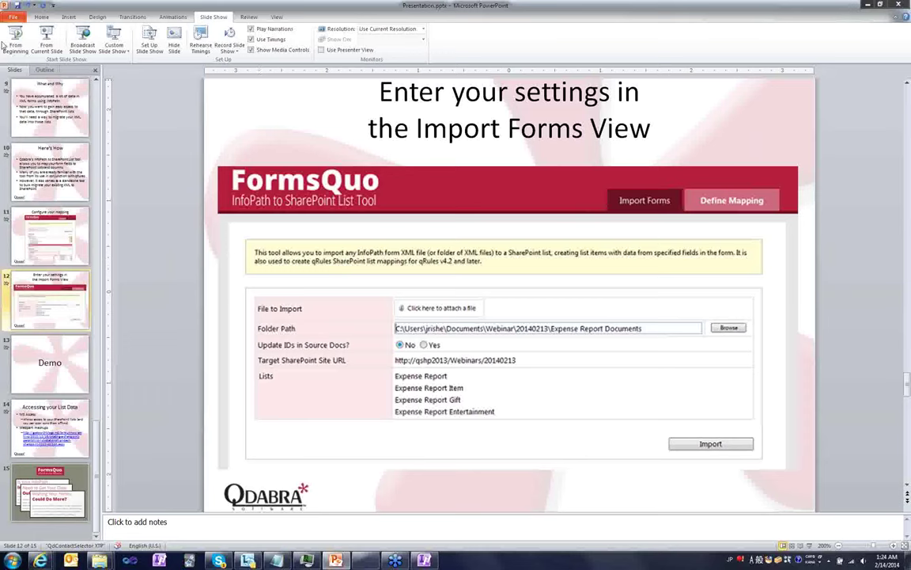
left_click(45, 50)
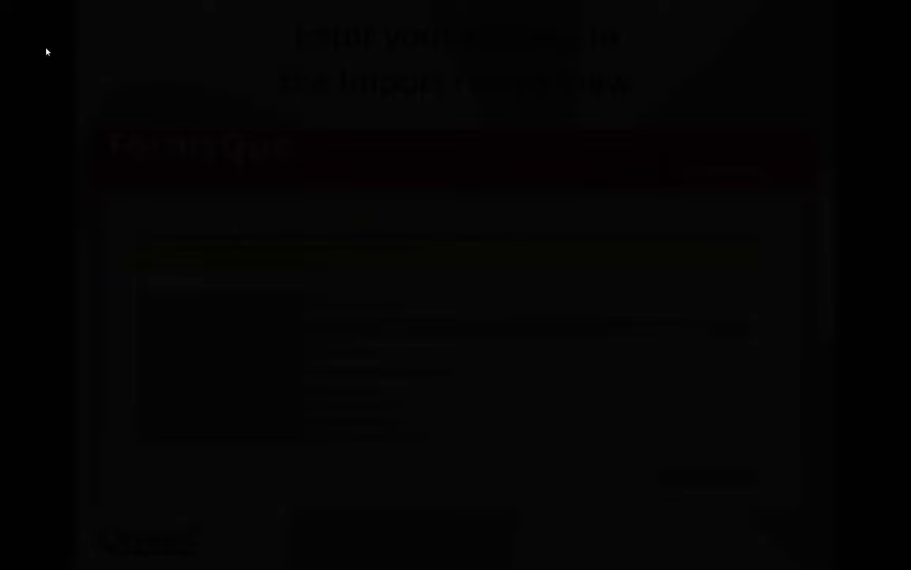